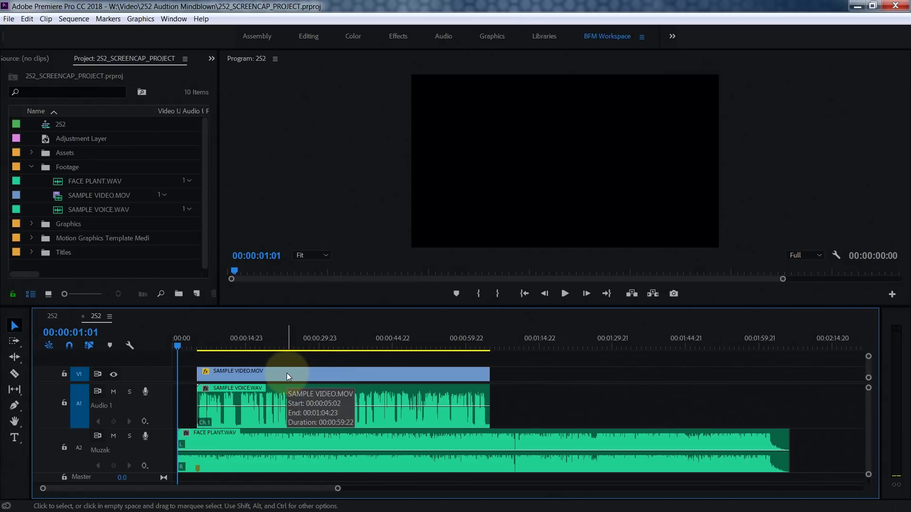
Step: Mute the Muzak music track A2 in the 252 sequence
left_click(246, 443)
left_click(258, 378)
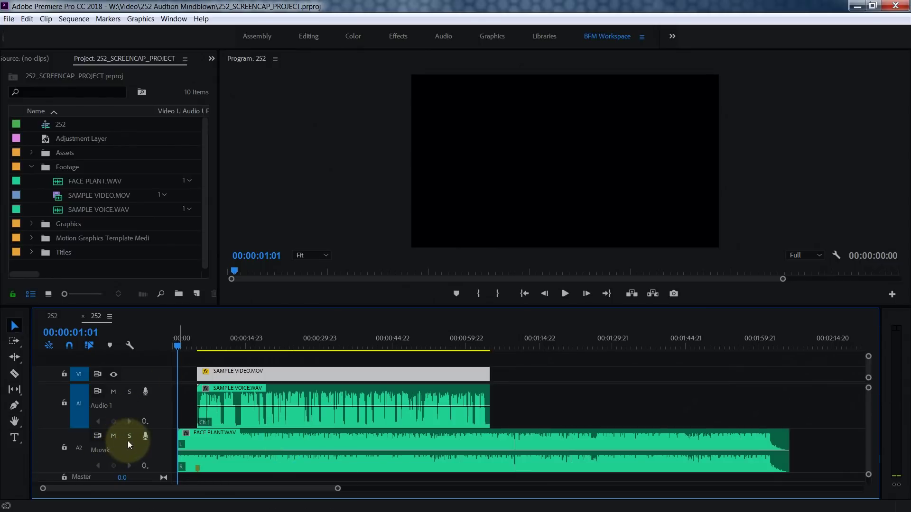
left_click(113, 436)
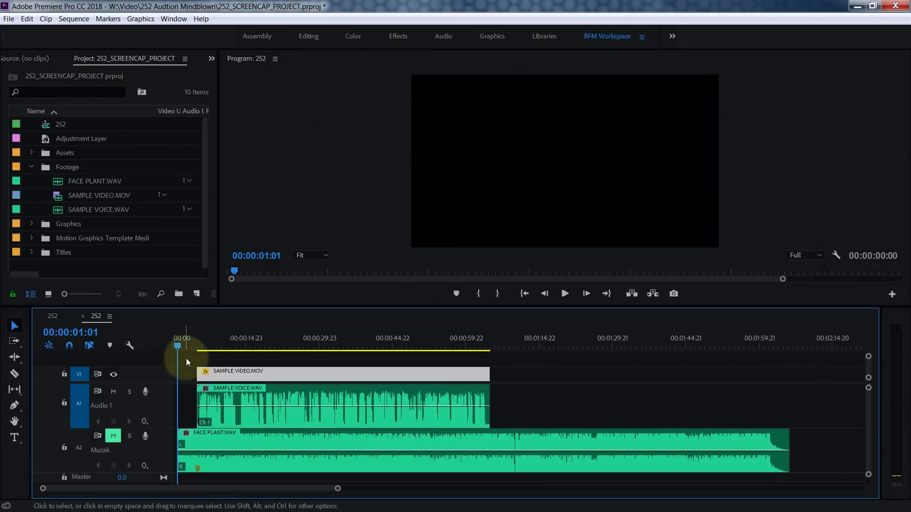
Step: Play the voice-over alone from the start and near one minute, then return to the clips' start
left_click(198, 341)
key("space")
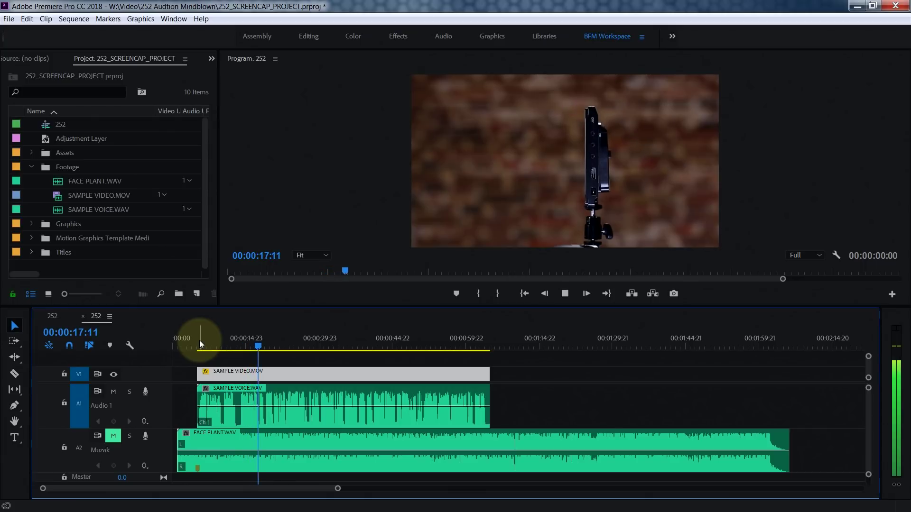
key("space")
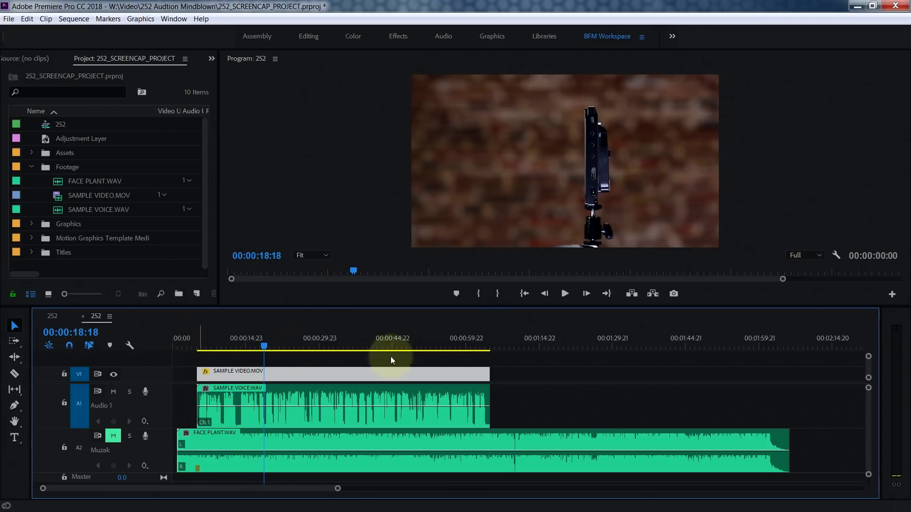
left_click(472, 346)
key("space")
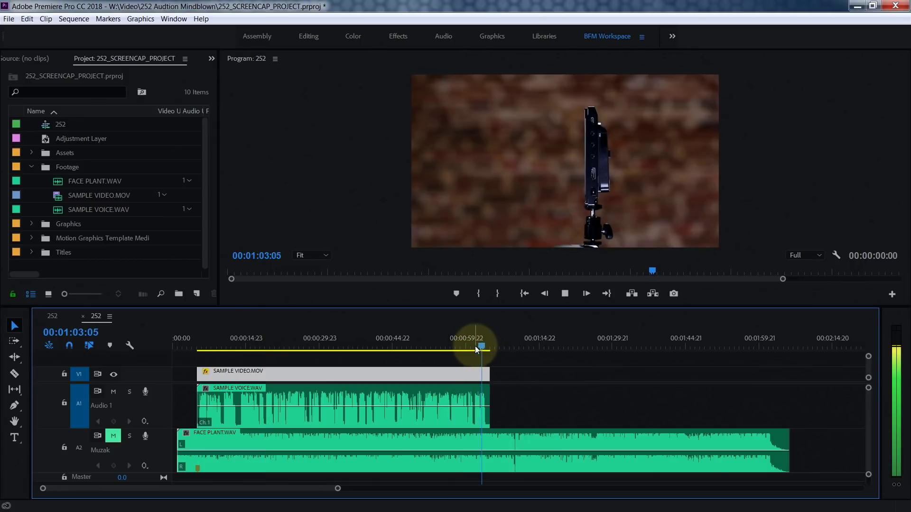
key("space")
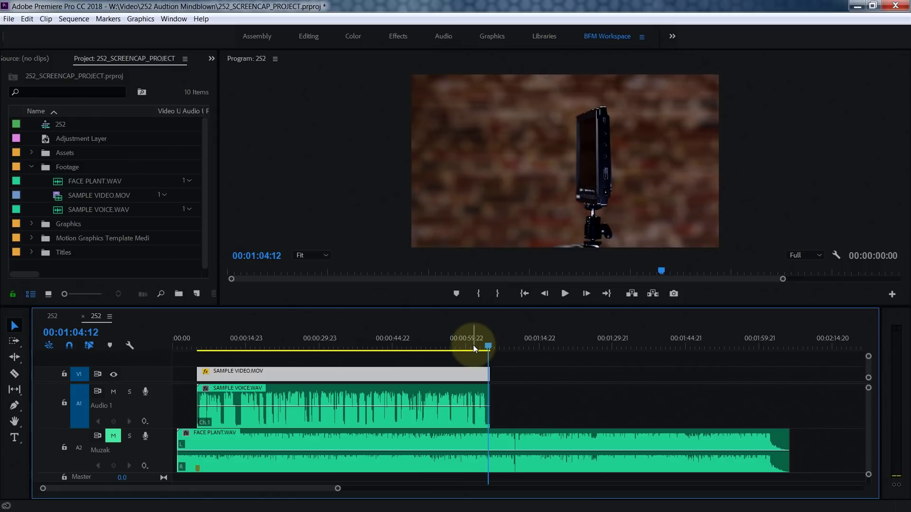
left_click_drag(219, 348, 488, 362)
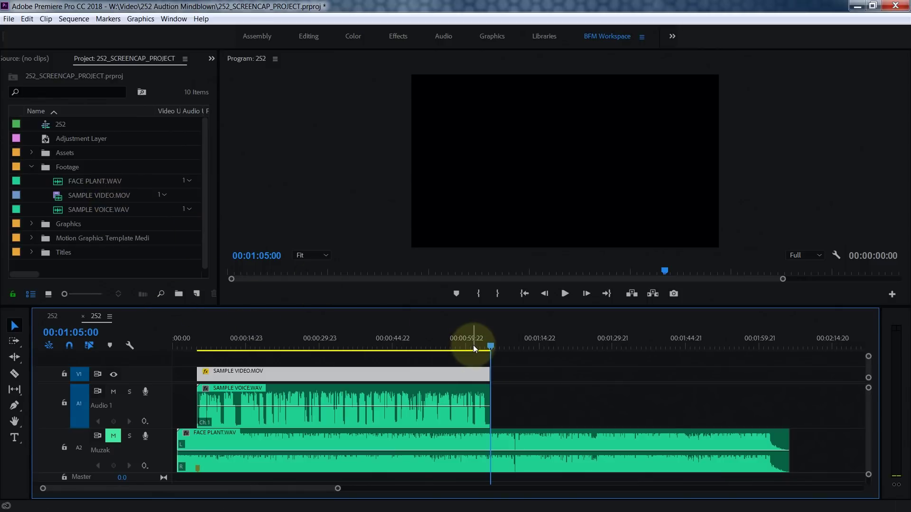
Step: Read FACE PLANT.WAV's Media Duration in the maximized Project panel, then restore the layout
left_click(301, 439)
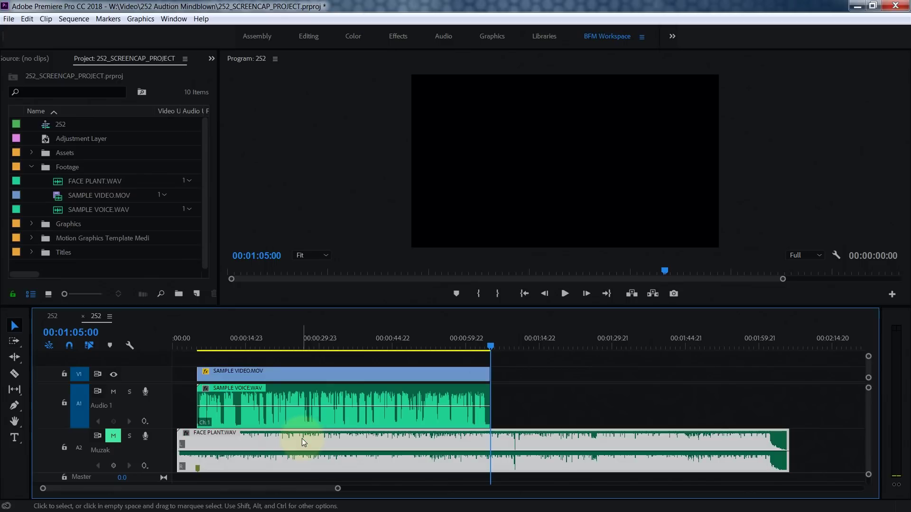
left_click(97, 183)
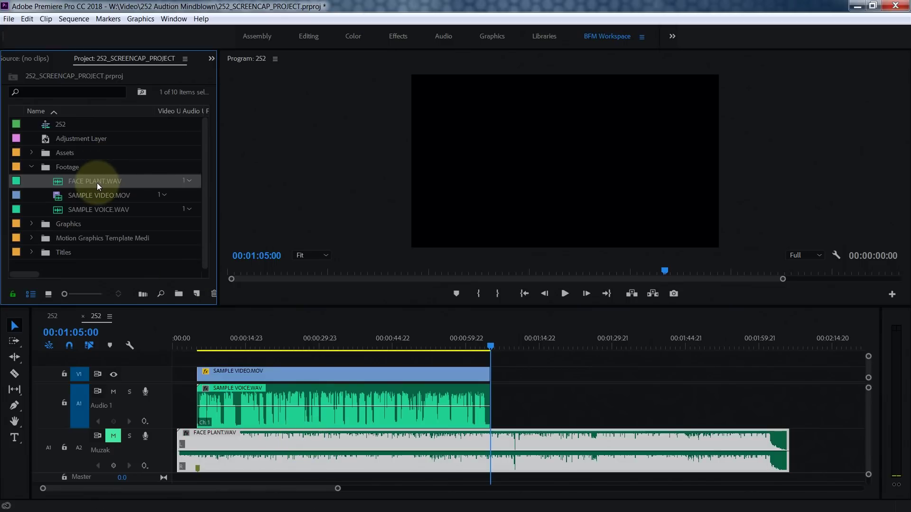
key("grave")
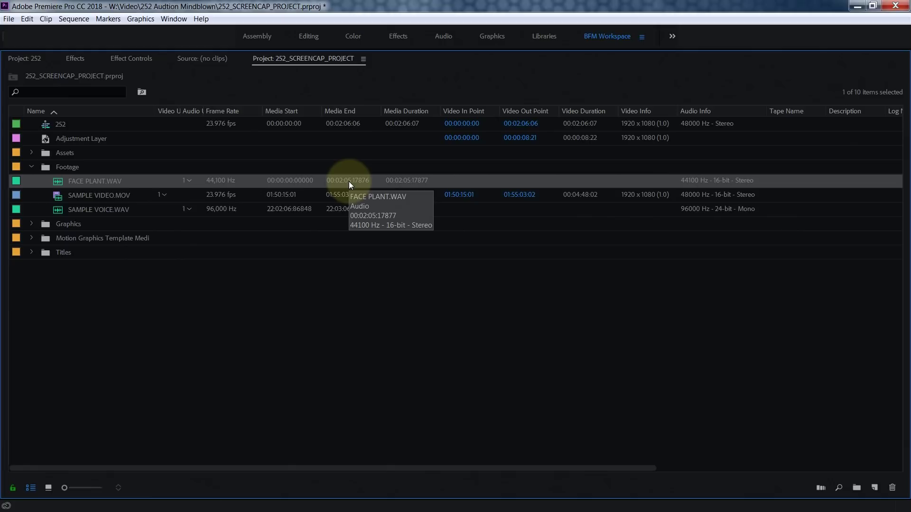
key("grave")
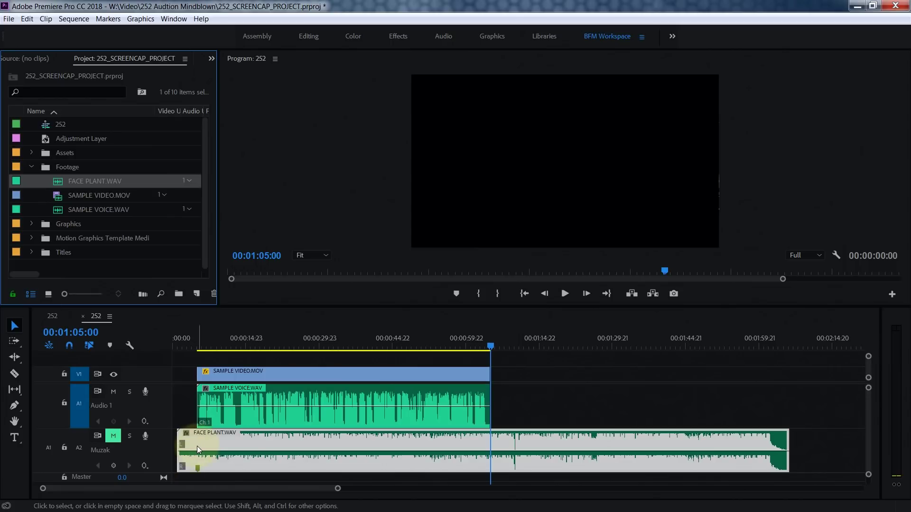
Step: Lower the FACE PLANT.WAV clip volume to about -3.29 dB and play from the sequence start
left_click(196, 338)
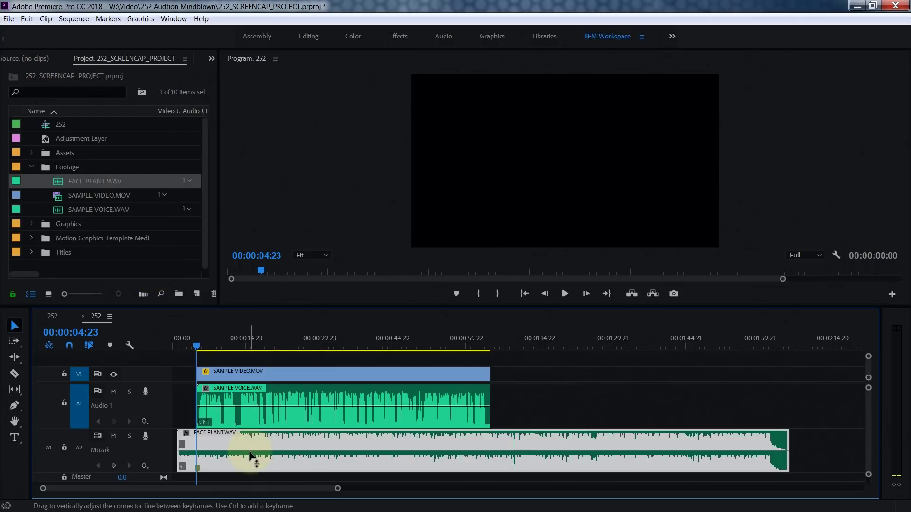
left_click_drag(250, 454, 250, 453)
left_click_drag(196, 339, 179, 338)
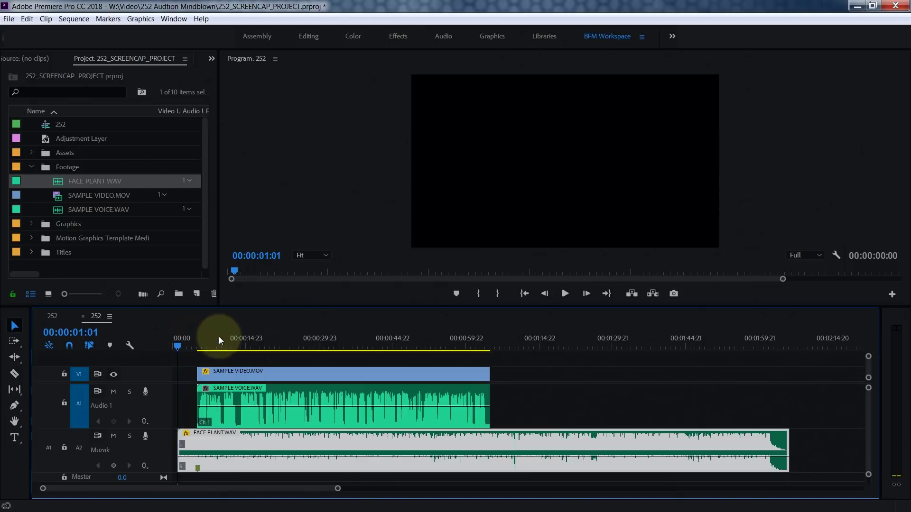
key("space")
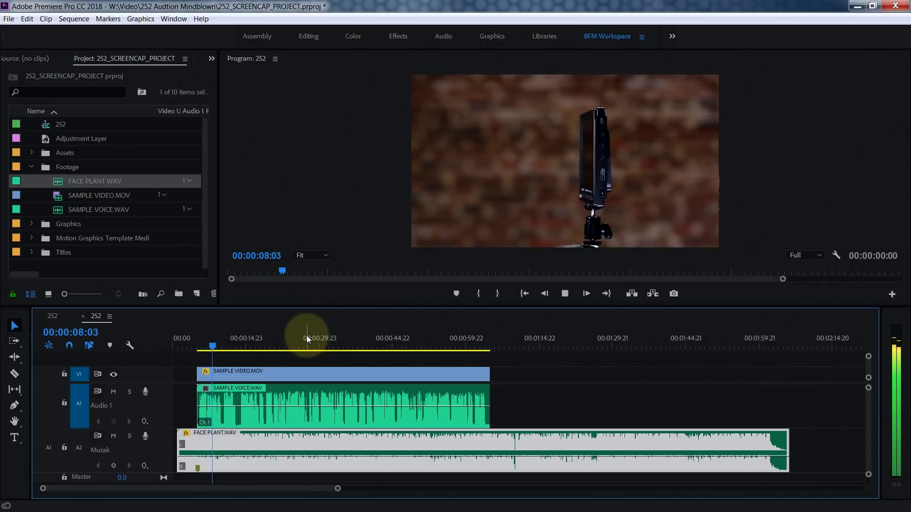
key("space")
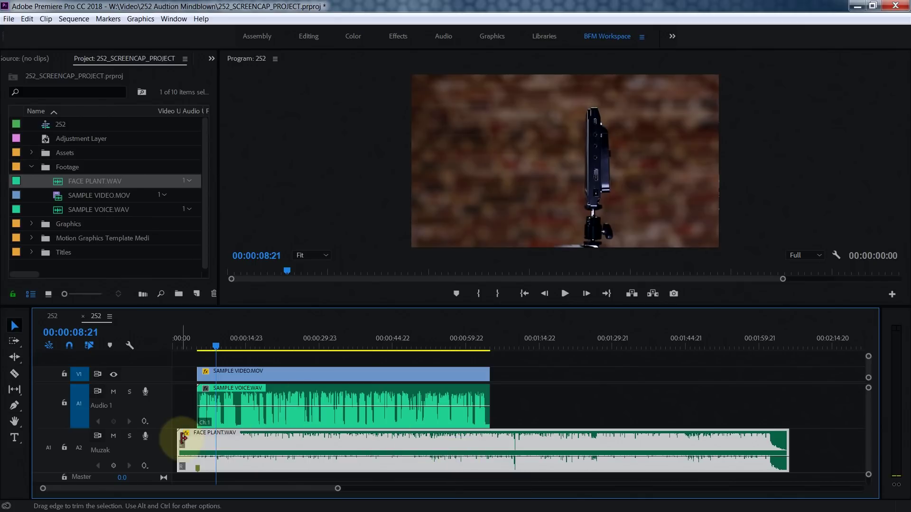
left_click(765, 339)
left_click_drag(767, 337, 767, 340)
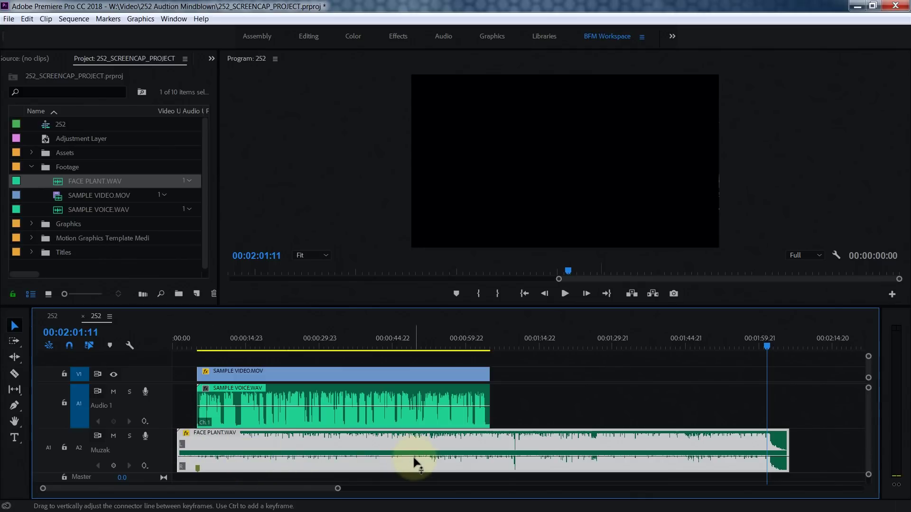
mouse_move(414, 463)
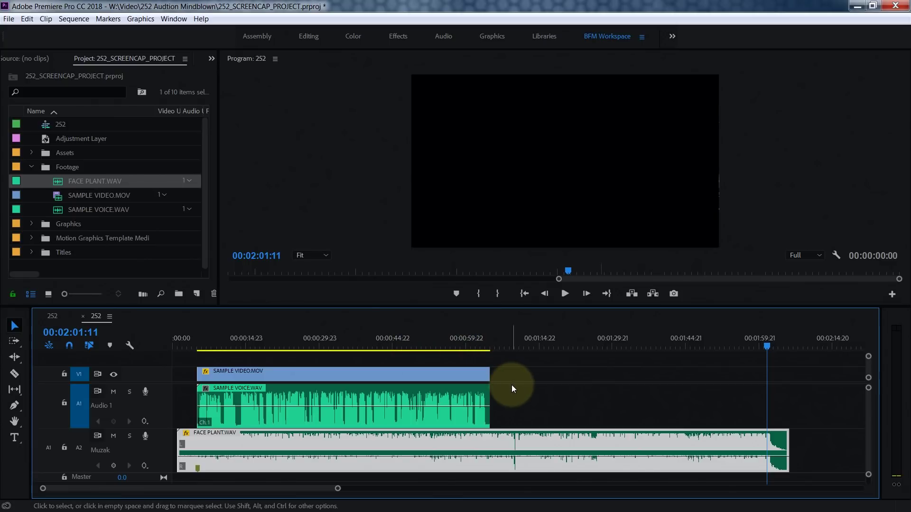
Step: Open Window > Essential Sound and set the FACE PLANT.WAV clip's audio type to Music
left_click(140, 19)
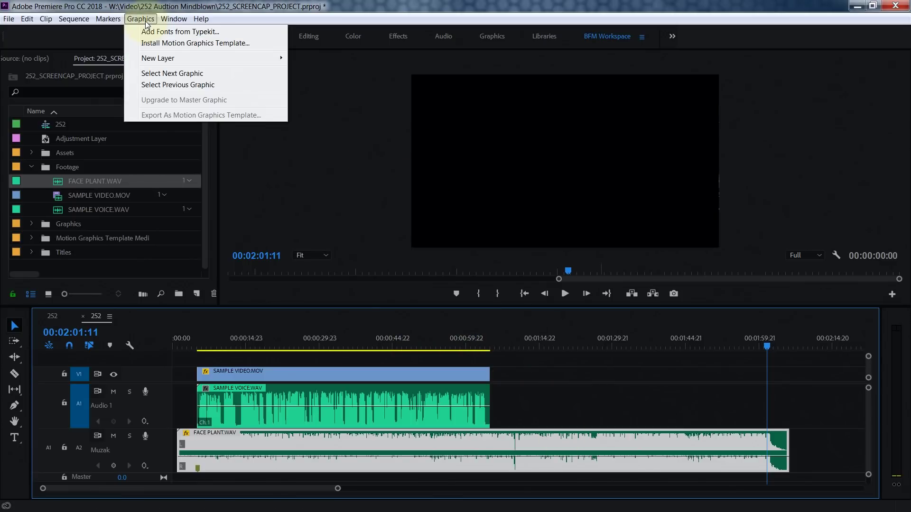
mouse_move(176, 20)
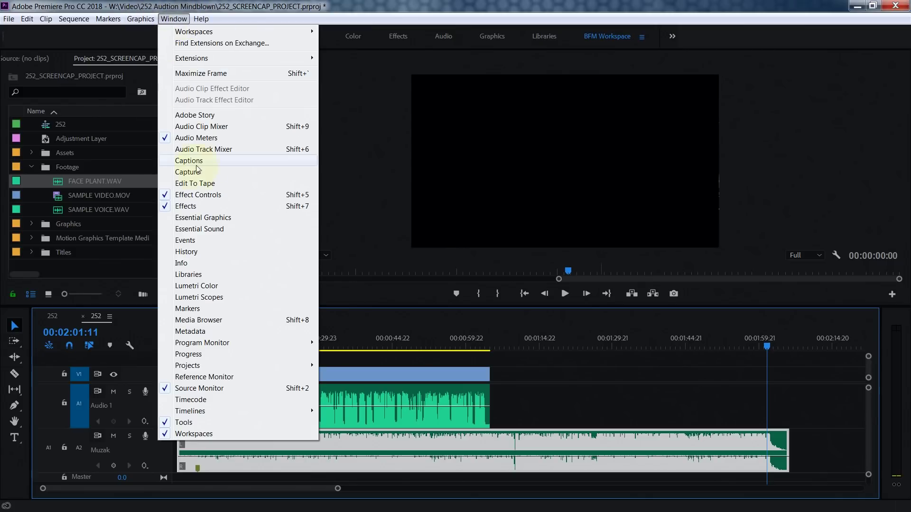
left_click(214, 230)
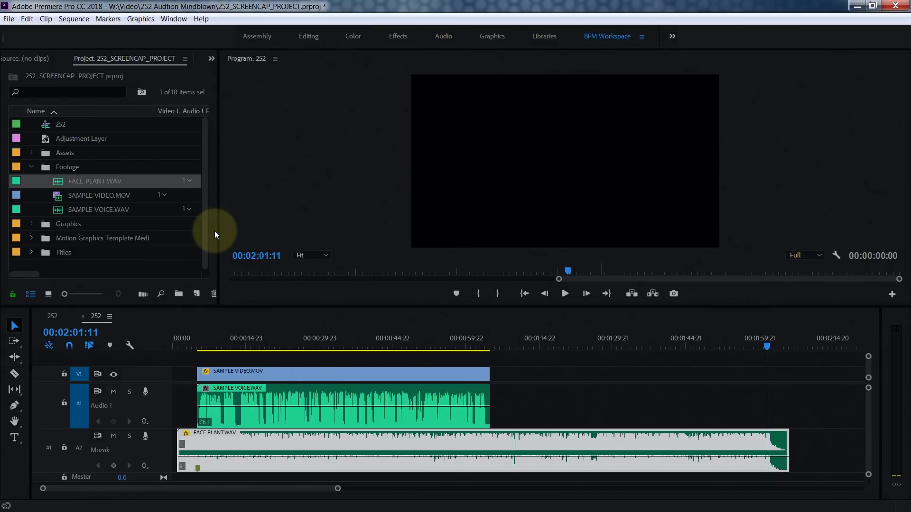
left_click_drag(768, 128, 753, 92)
left_click(550, 396)
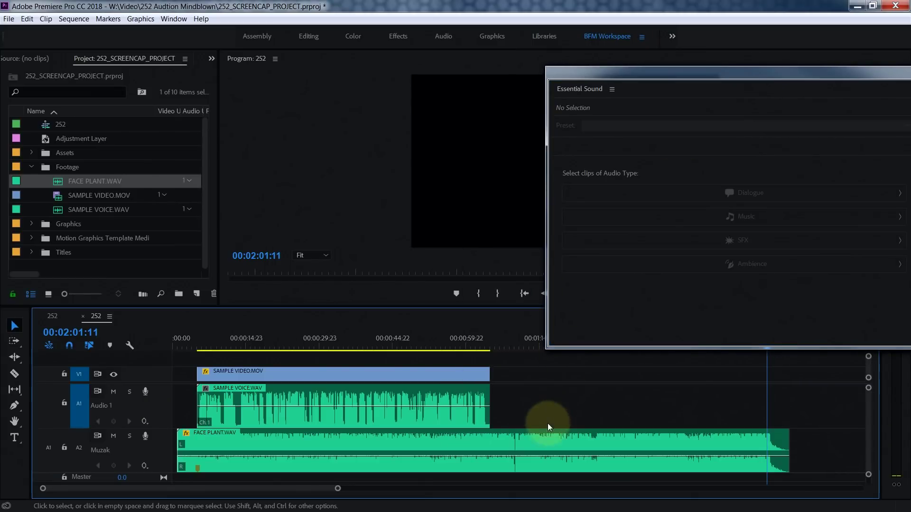
left_click(548, 443)
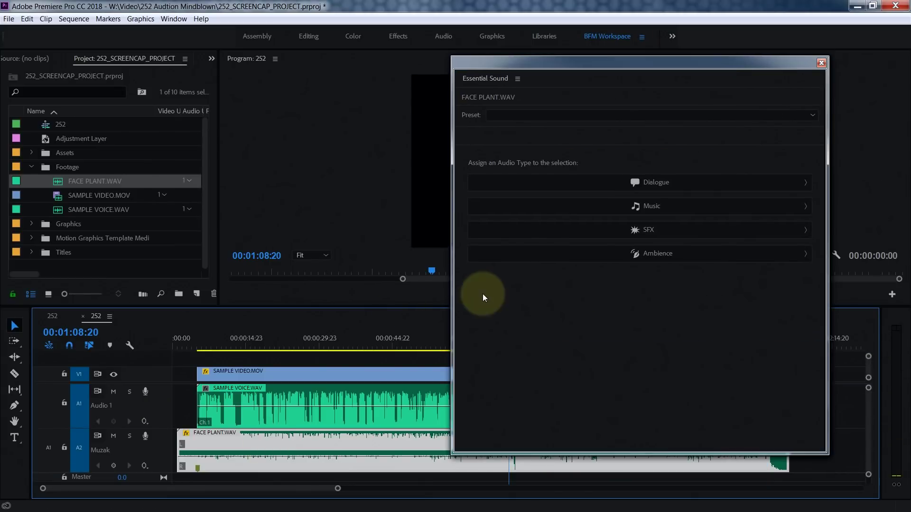
left_click(648, 207)
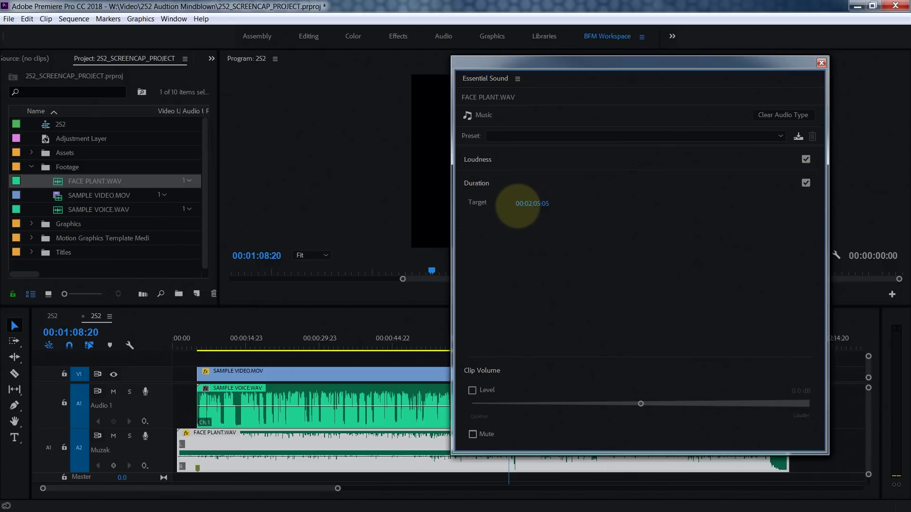
Step: Remix the music with the Essential Sound Duration target set to about 00:01:09:23
left_click_drag(524, 203, 75, 191)
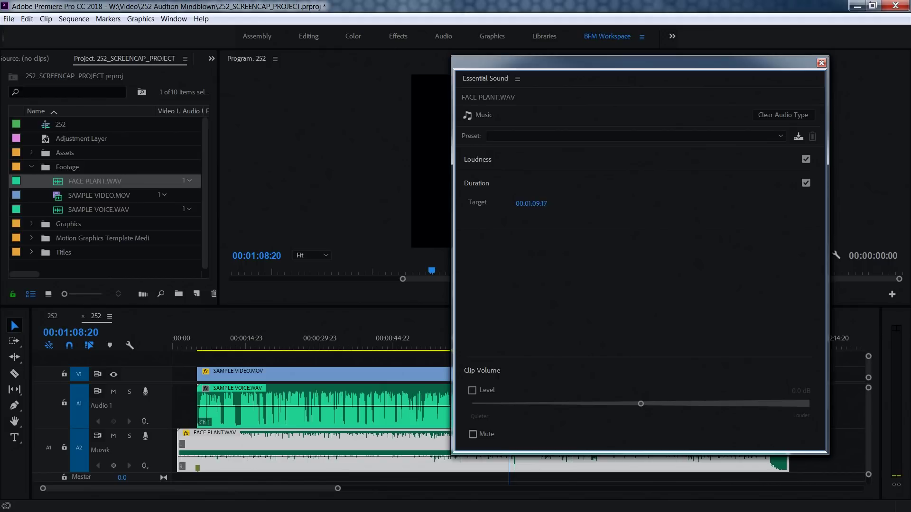
left_click_drag(75, 191, 533, 203)
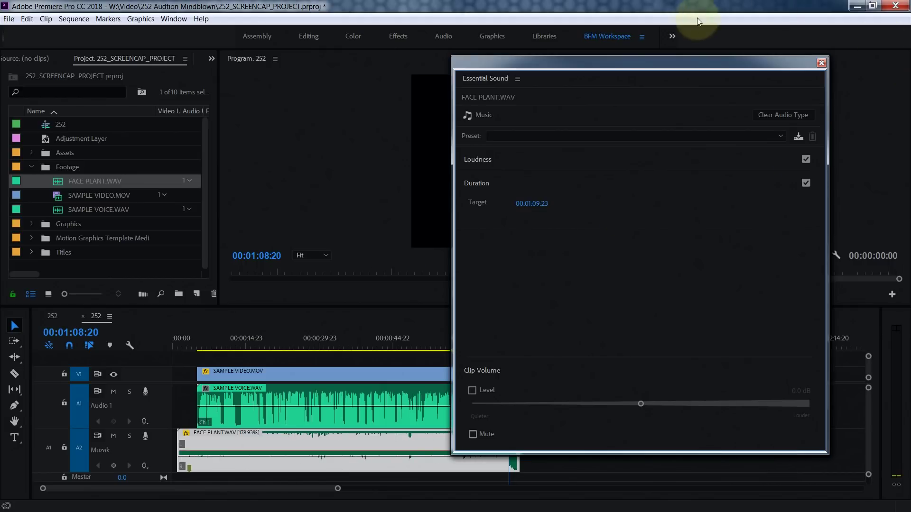
left_click_drag(661, 56, 785, 24)
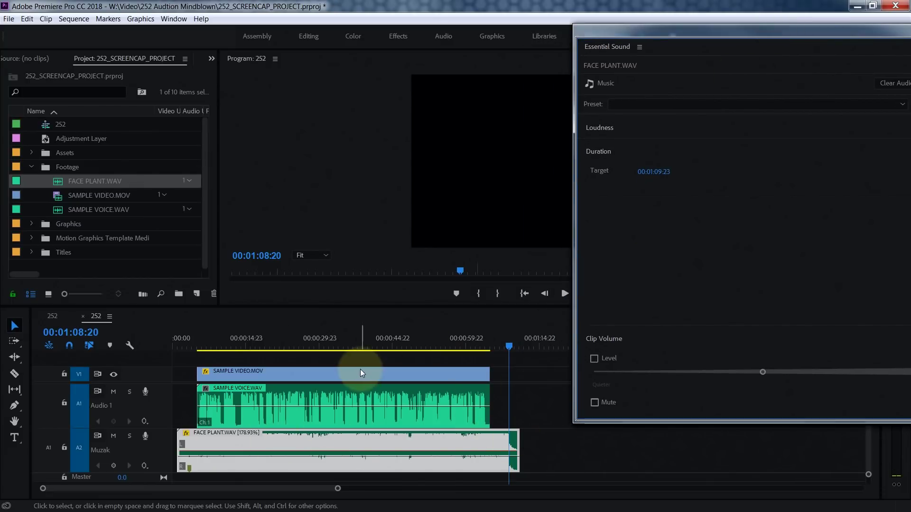
Step: Play the remixed music from about 29 seconds with Audio 1 muted, then undo the remix
left_click(320, 339)
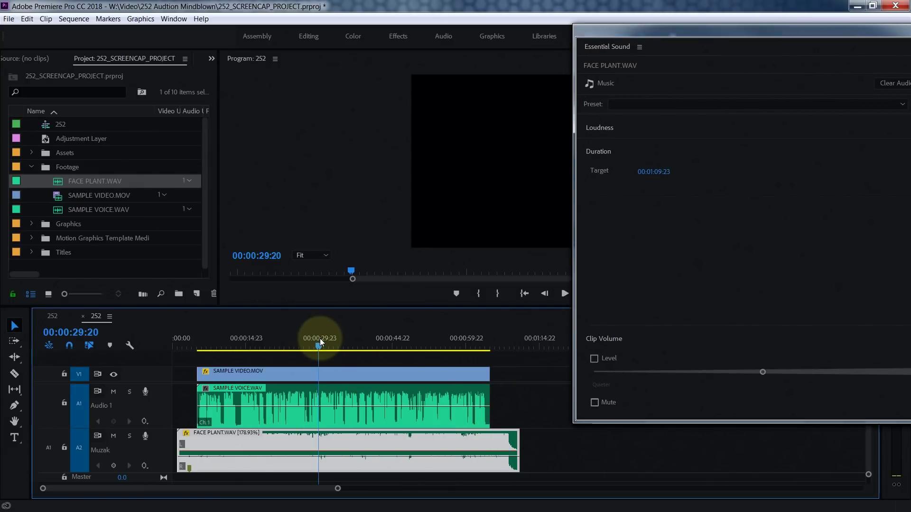
key("Return")
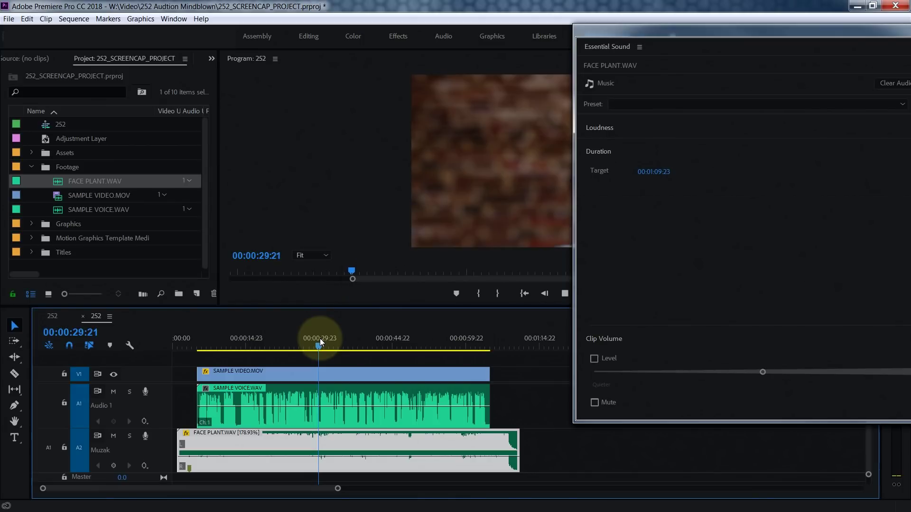
left_click(115, 391)
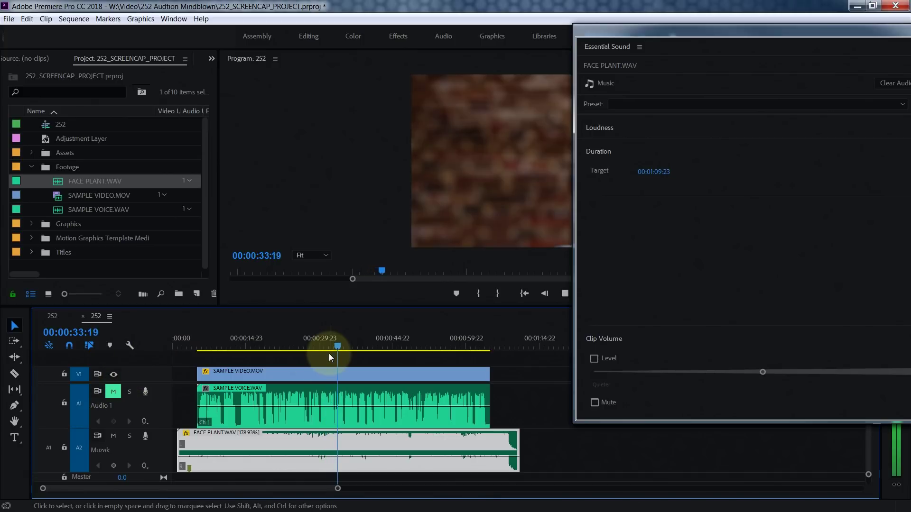
key("space")
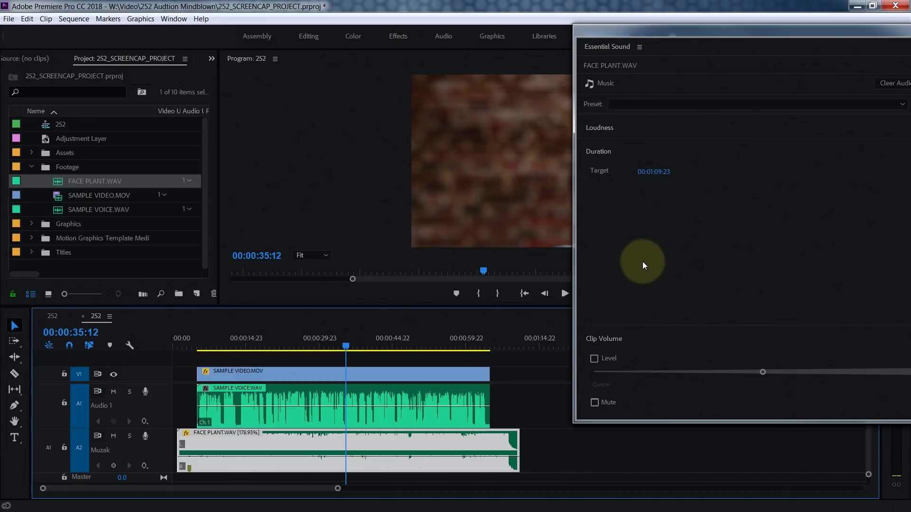
key("ctrl+z")
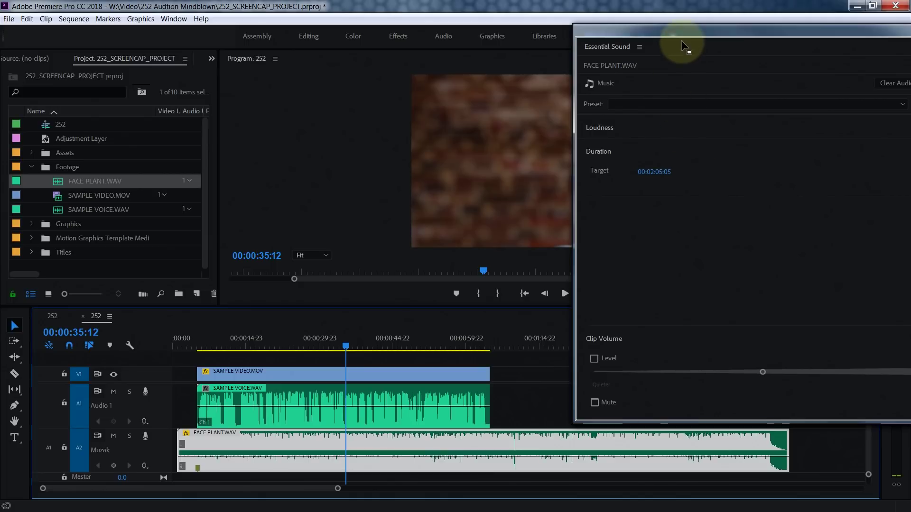
Step: Inspect the SAMPLE VOICE.WAV and FACE PLANT.WAV clips in Essential Sound, then drag SAMPLE VOICE.WAV into Audition
left_click_drag(673, 36, 614, 36)
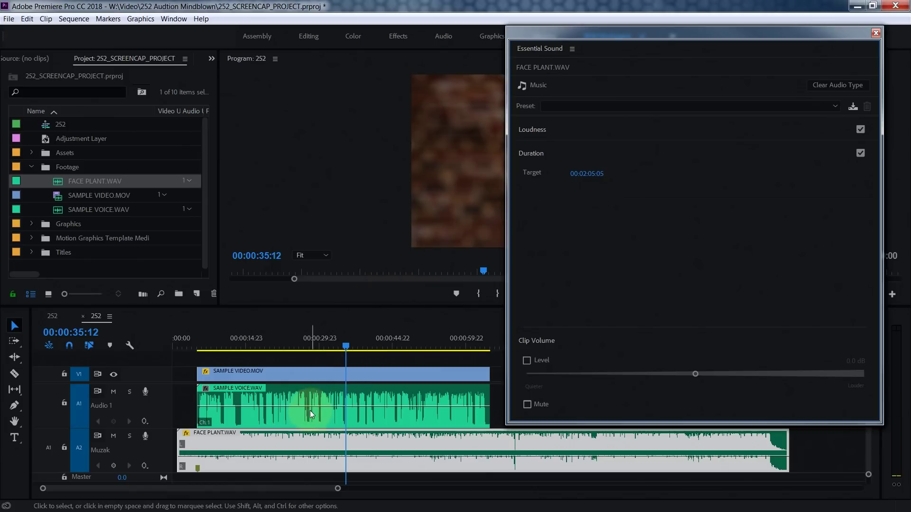
left_click(303, 398)
left_click(298, 446)
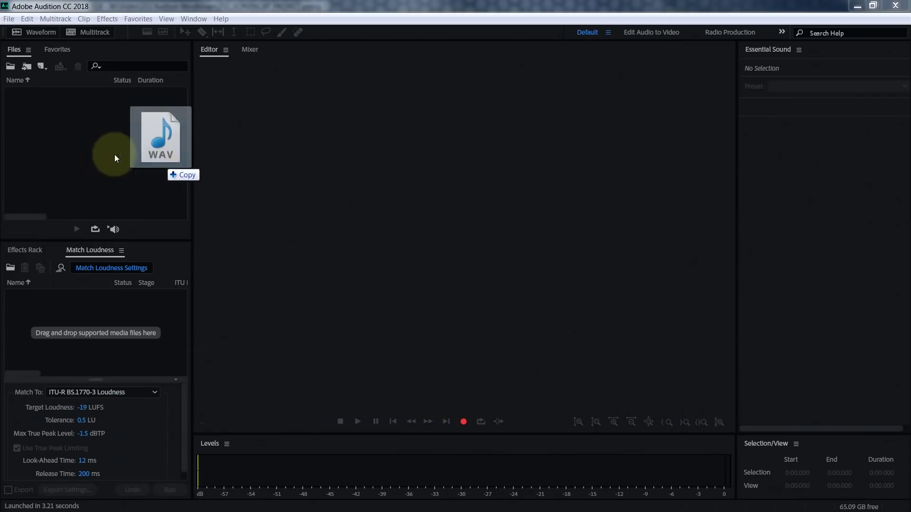
left_click_drag(114, 155, 114, 155)
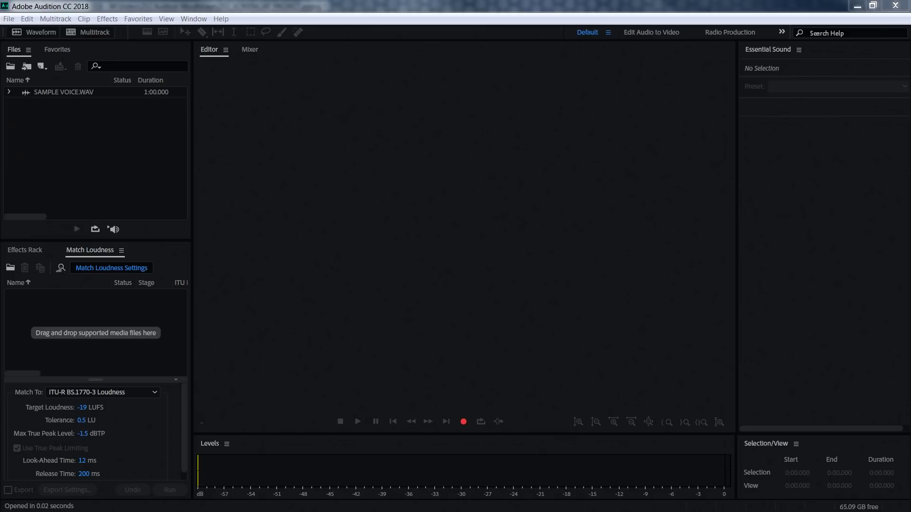
Step: Import 127_full_face-plant_0126.wav into Audition's Files panel and open it in the Waveform editor
left_click_drag(113, 151, 118, 152)
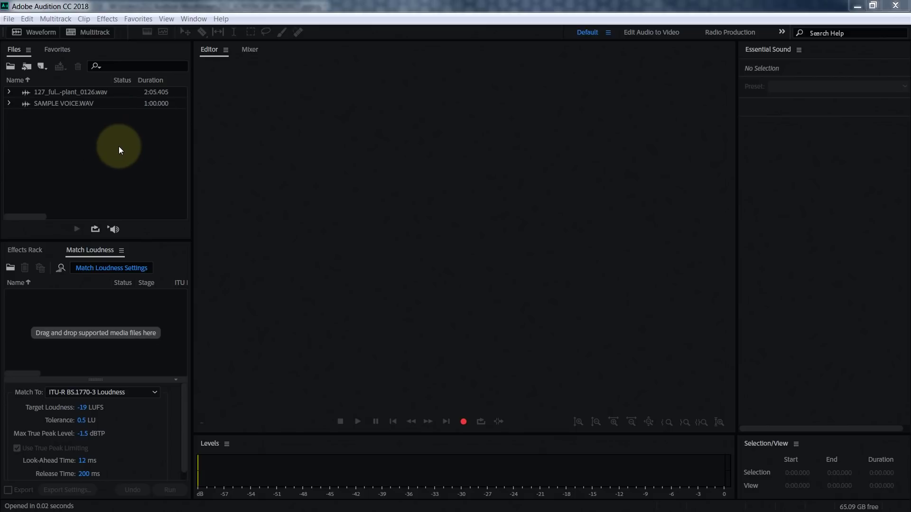
left_click(81, 92)
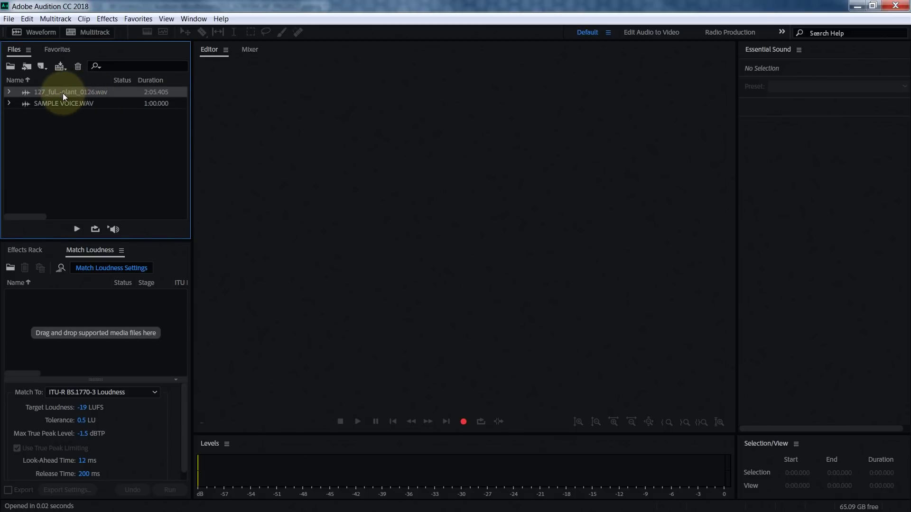
double_click(60, 90)
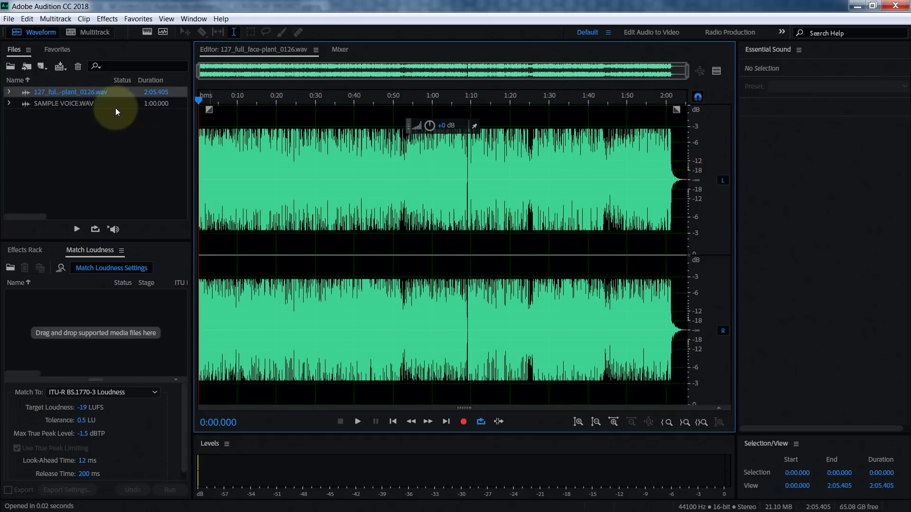
Step: View SAMPLE VOICE.WAV in the Waveform editor, then reopen the music and place the playhead at 1:40
double_click(62, 104)
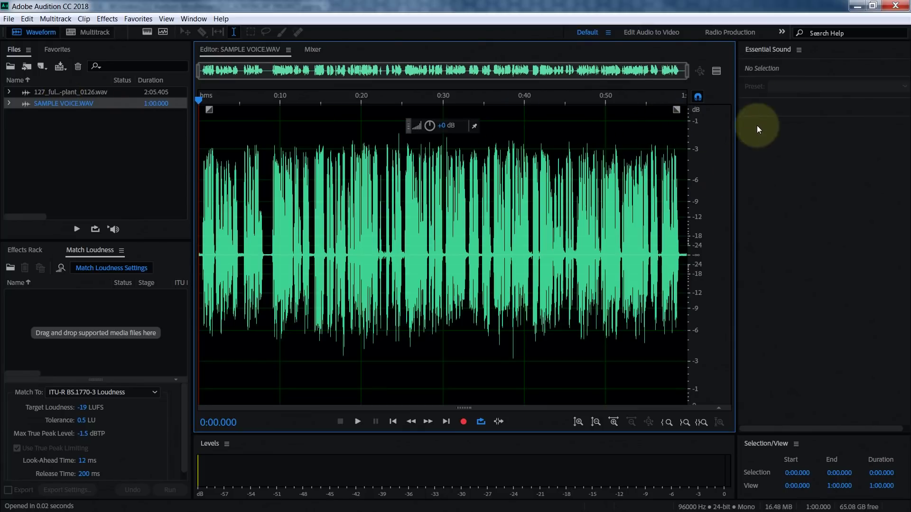
left_click(782, 70)
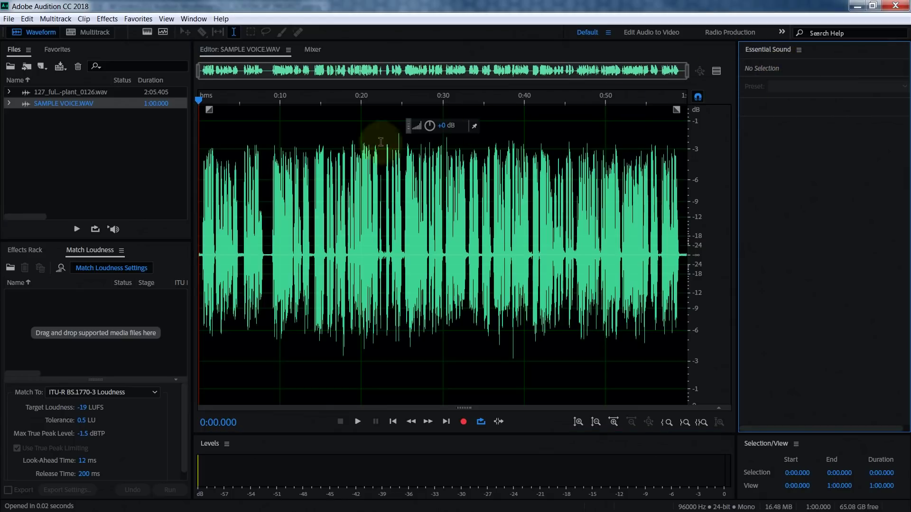
double_click(80, 91)
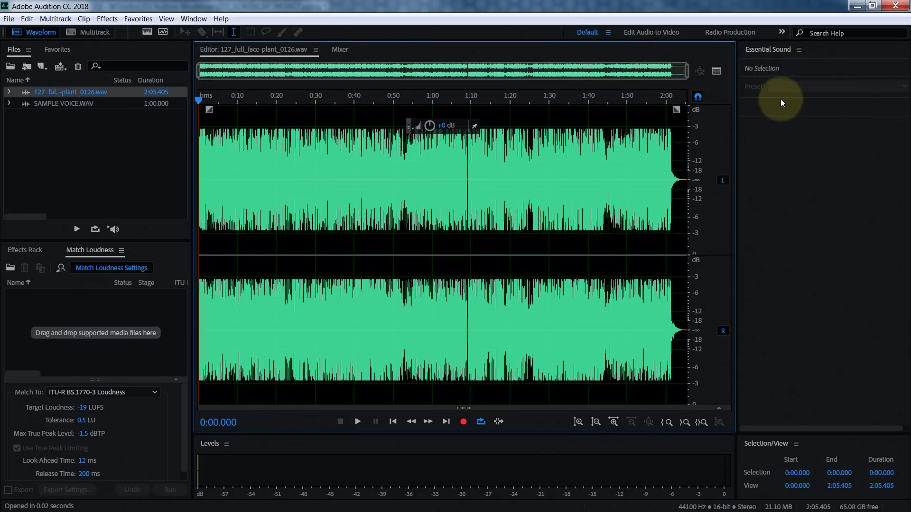
left_click(587, 159)
left_click(137, 152)
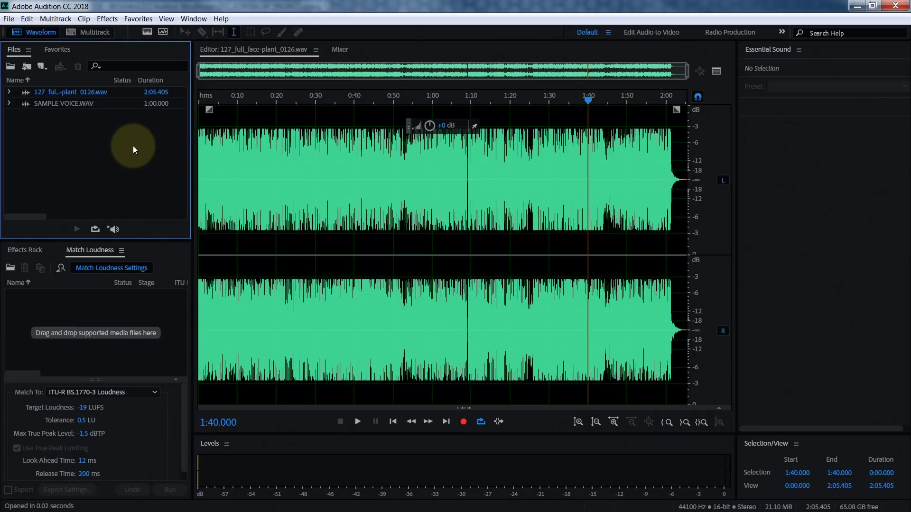
right_click(76, 104)
Step: Create multitrack session 'TEST' from SAMPLE VOICE.WAV at 48000 Hz with a Mono master, accepting the conformed copy
mouse_move(136, 126)
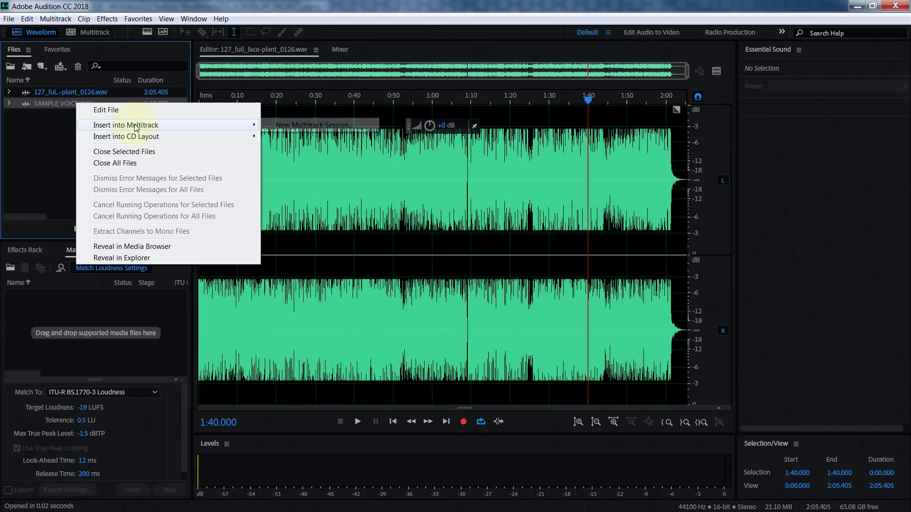
left_click(334, 125)
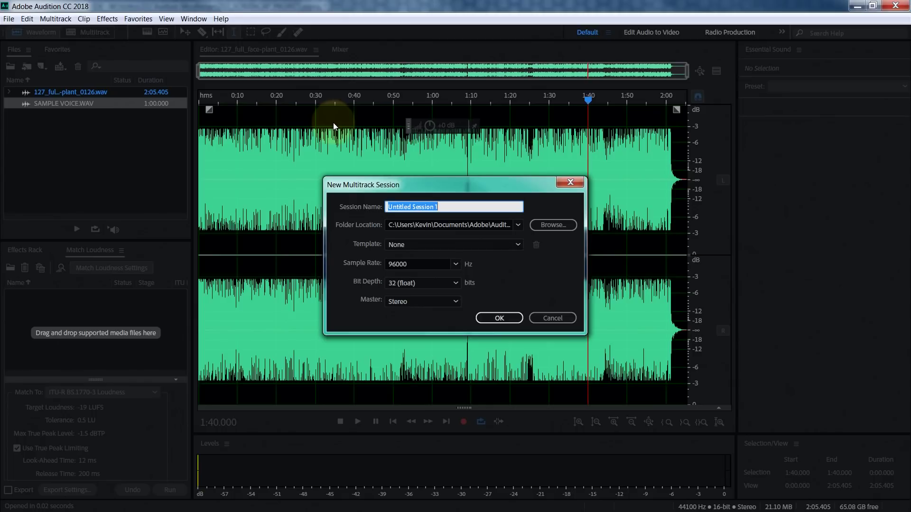
type("TEST")
left_click(451, 263)
left_click(411, 335)
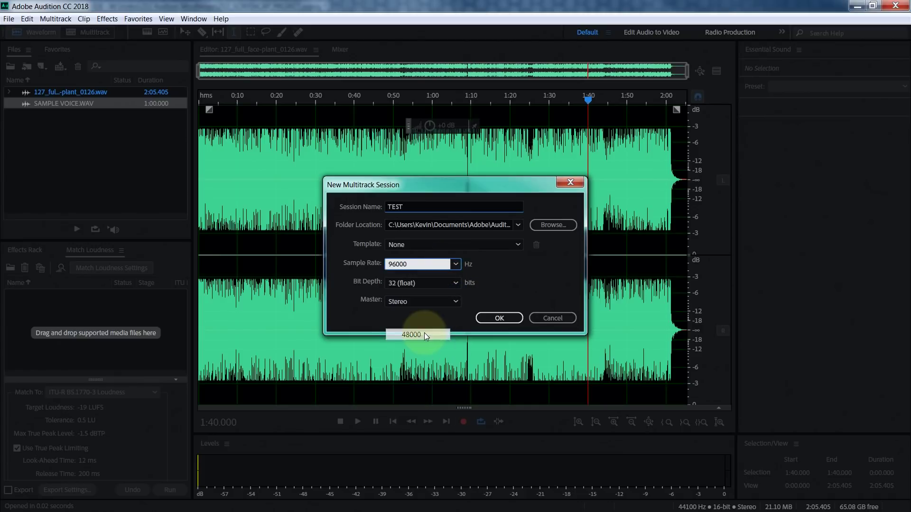
left_click(453, 301)
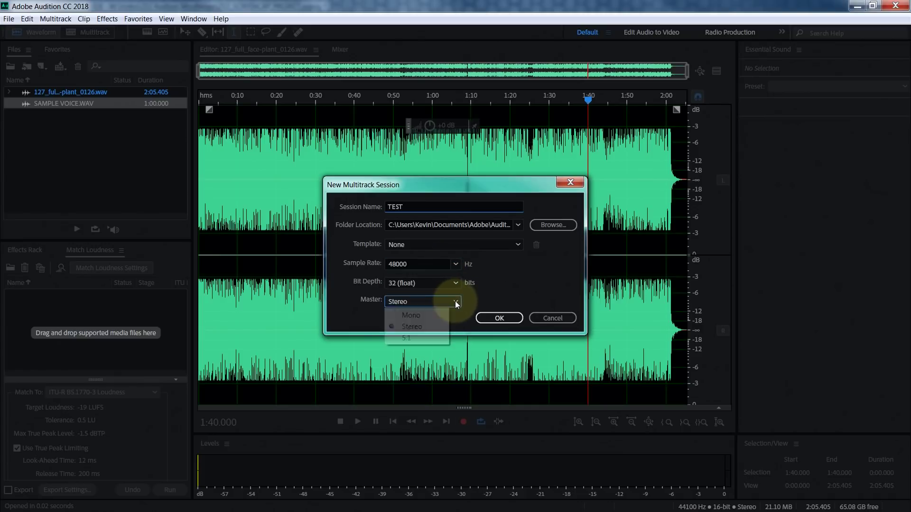
left_click(425, 317)
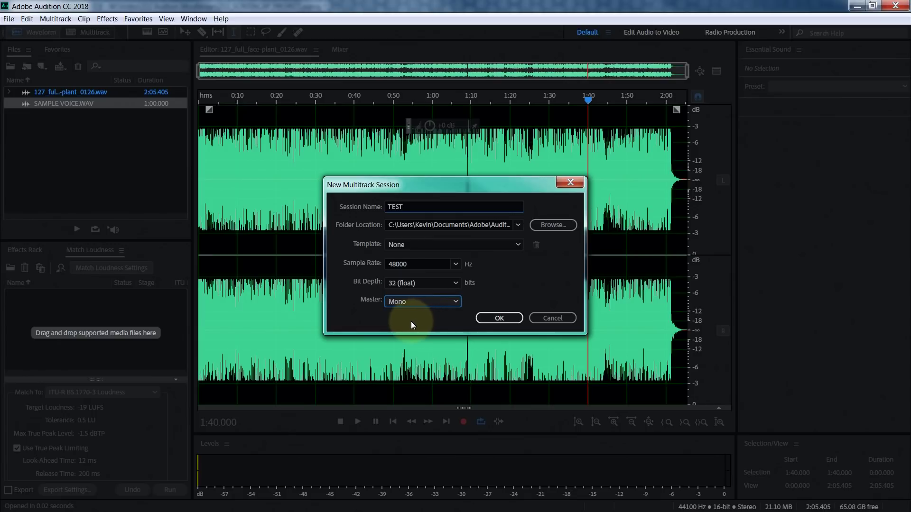
left_click(499, 317)
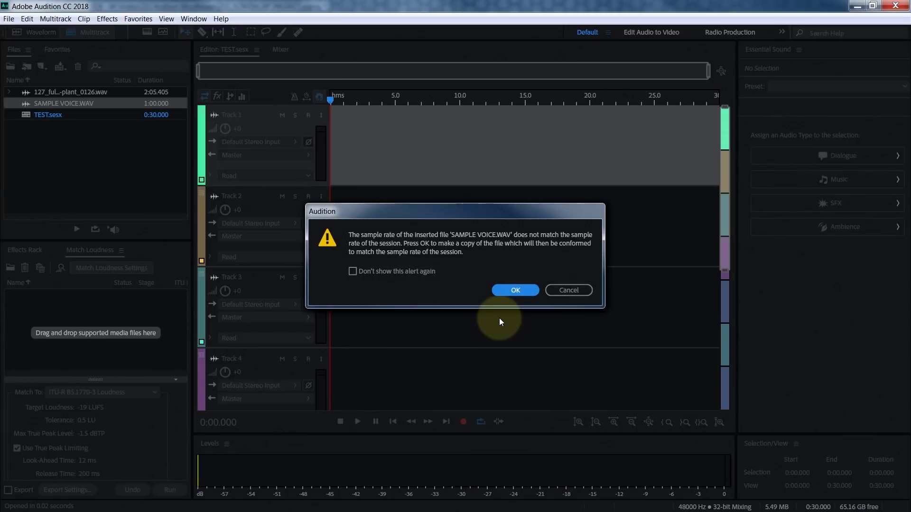
left_click(515, 290)
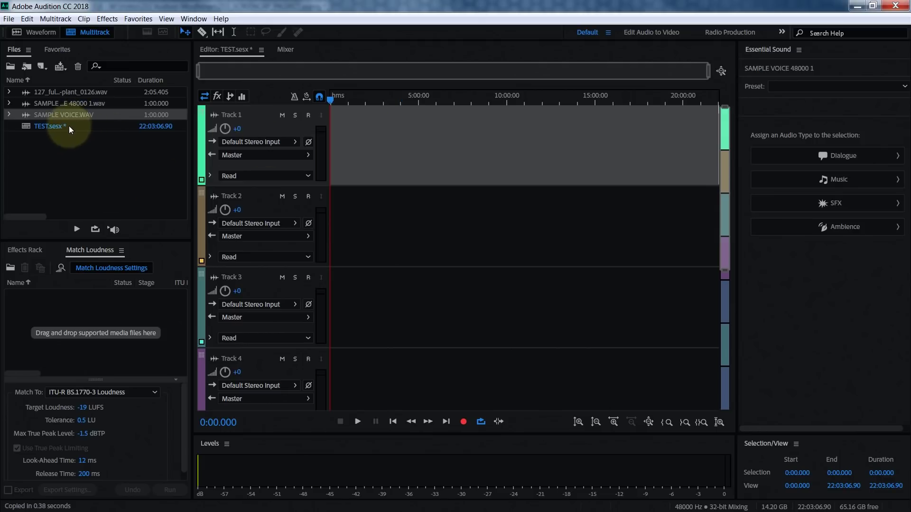
Step: Place SAMPLE VOICE 48000 1 on Track 1, play it from its start, and shift it earlier to about 0:43
left_click(29, 104)
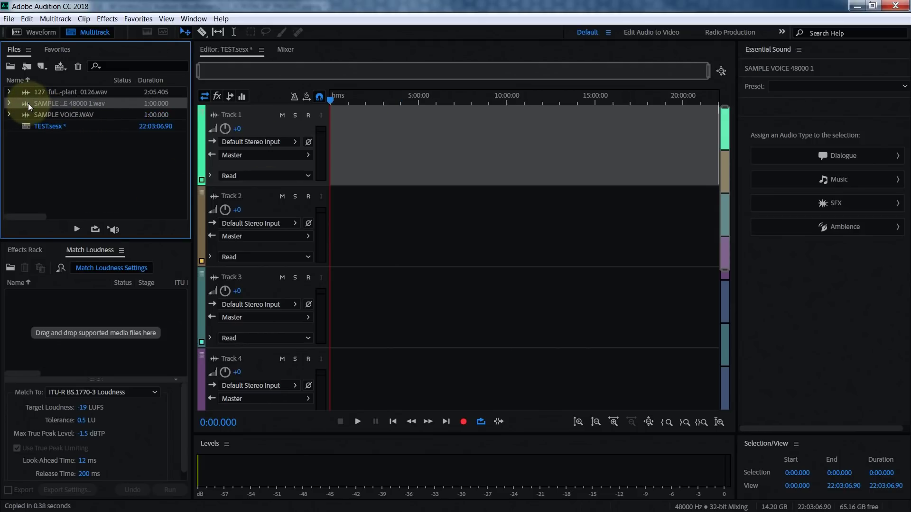
left_click_drag(30, 105, 368, 142)
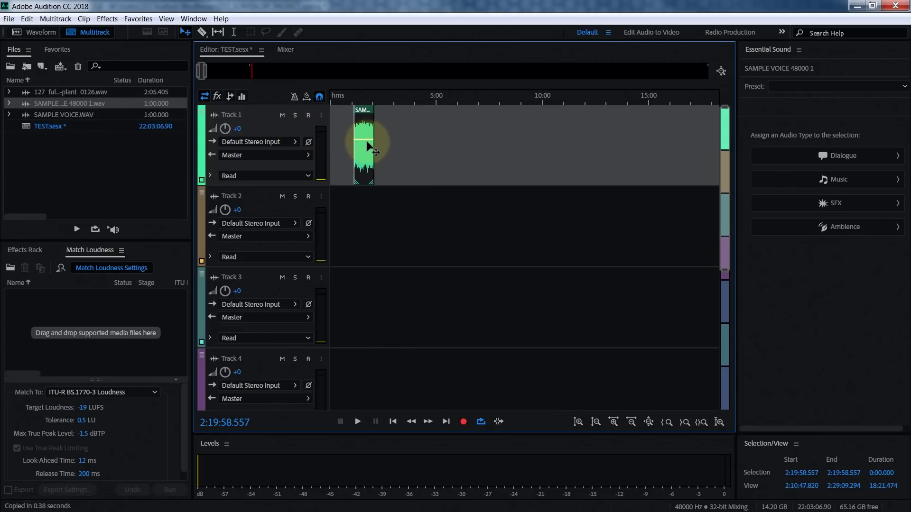
left_click(362, 100)
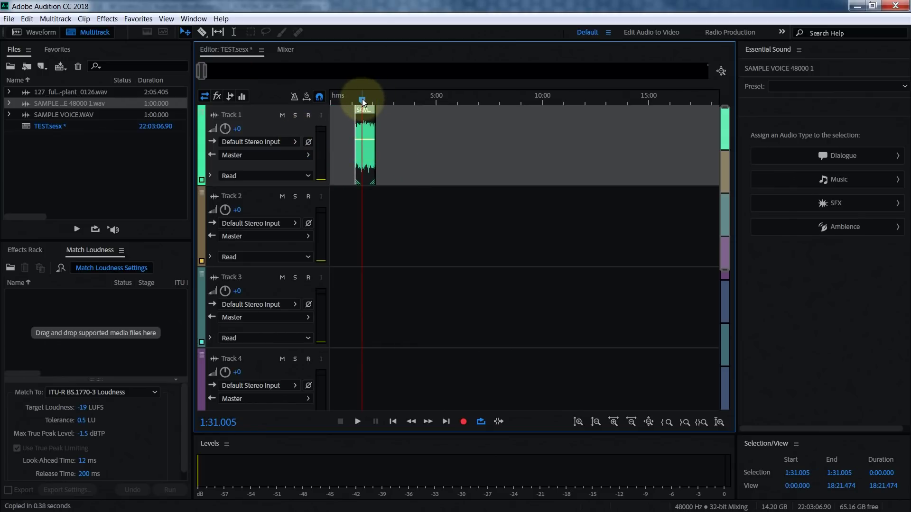
scroll(362, 97, "up", 5)
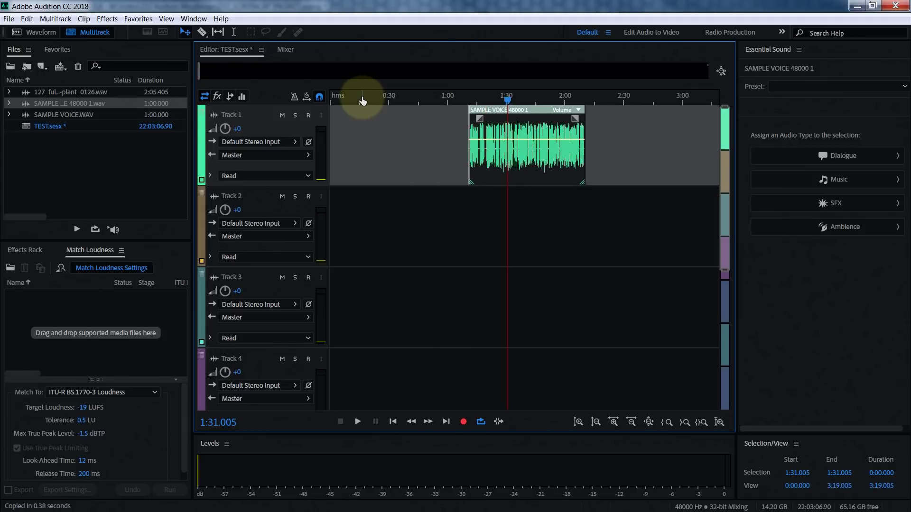
left_click(470, 98)
key("space")
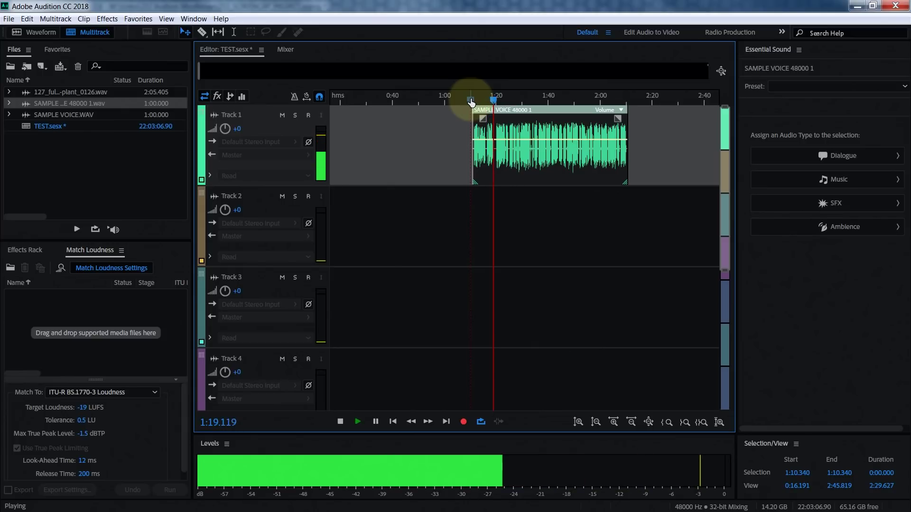
key("space")
left_click_drag(506, 108, 434, 107)
Step: Add 127_full_face-plant_0126.wav to Track 2, accepting the 48000 Hz sample-rate conversion
left_click(47, 90)
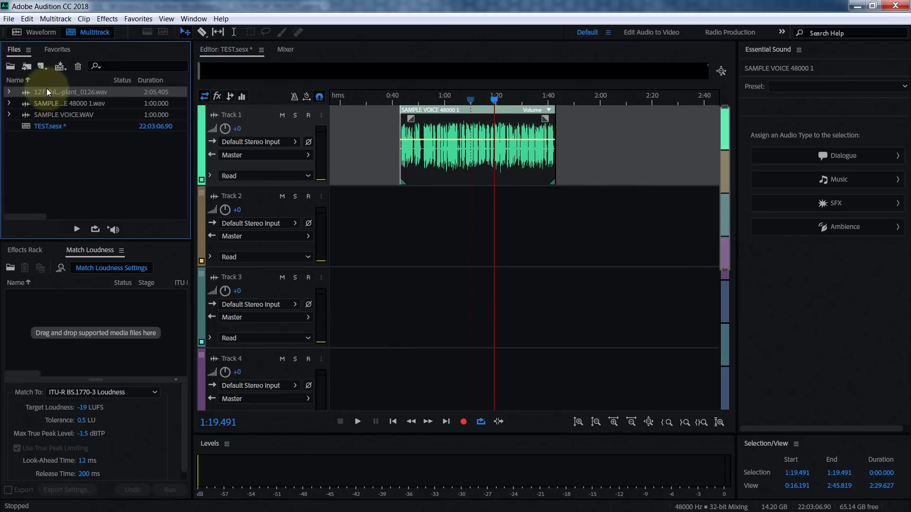
left_click_drag(50, 90, 327, 246)
left_click(512, 289)
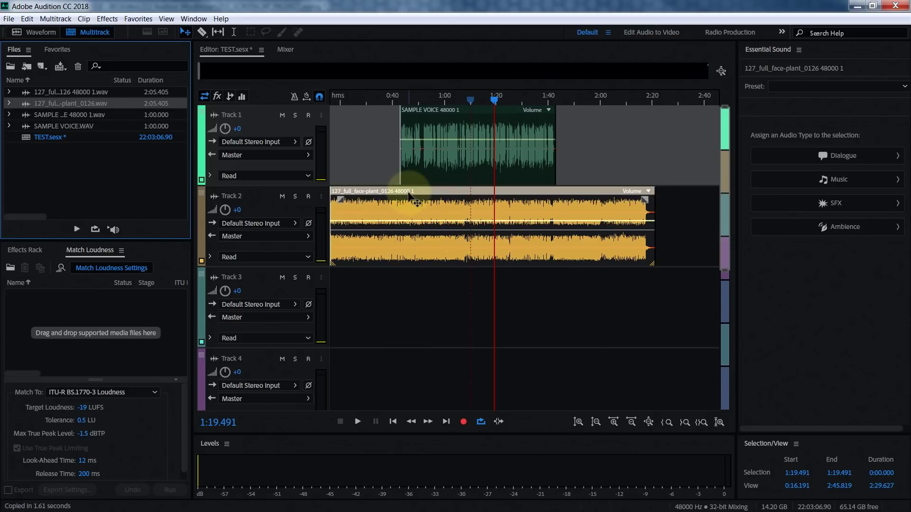
Step: Snap the music clip's start to the playhead at 0:06.705, preview, and move the voice clip to the playhead
key("Home")
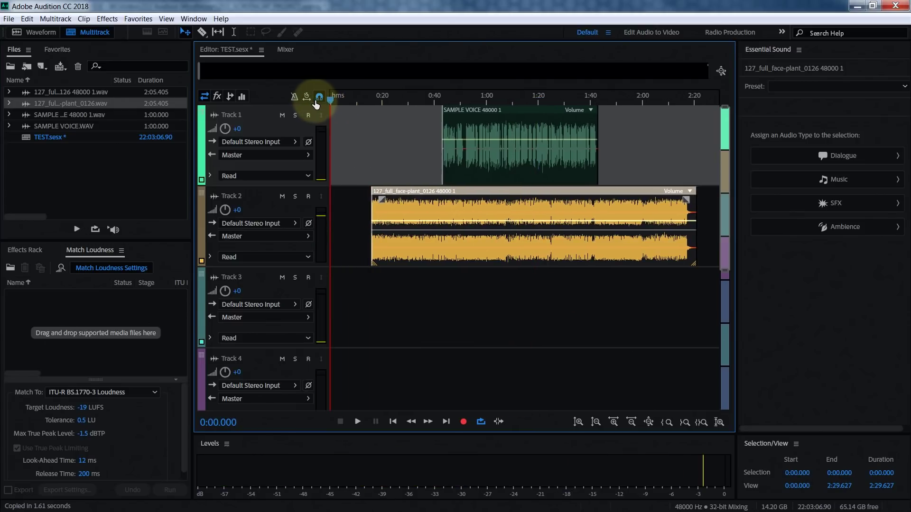
left_click(360, 110)
left_click_drag(360, 110, 348, 120)
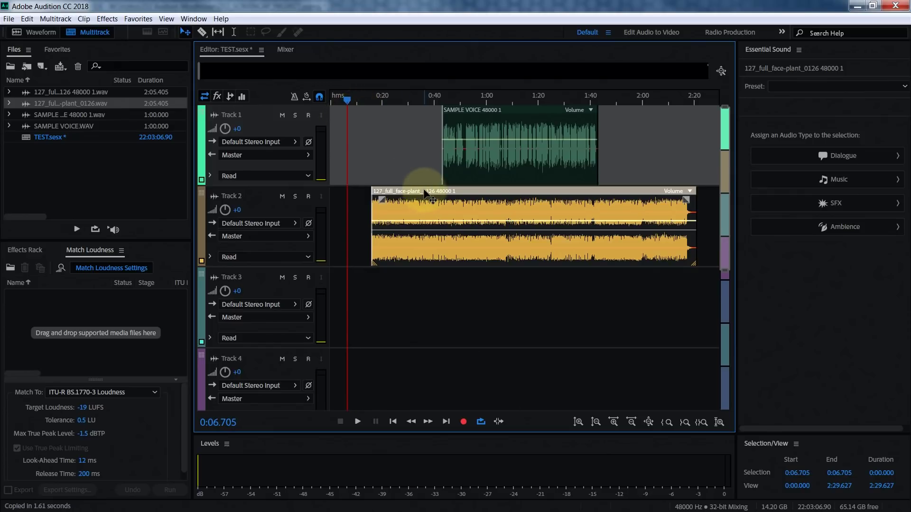
left_click_drag(418, 196, 400, 196)
key("space")
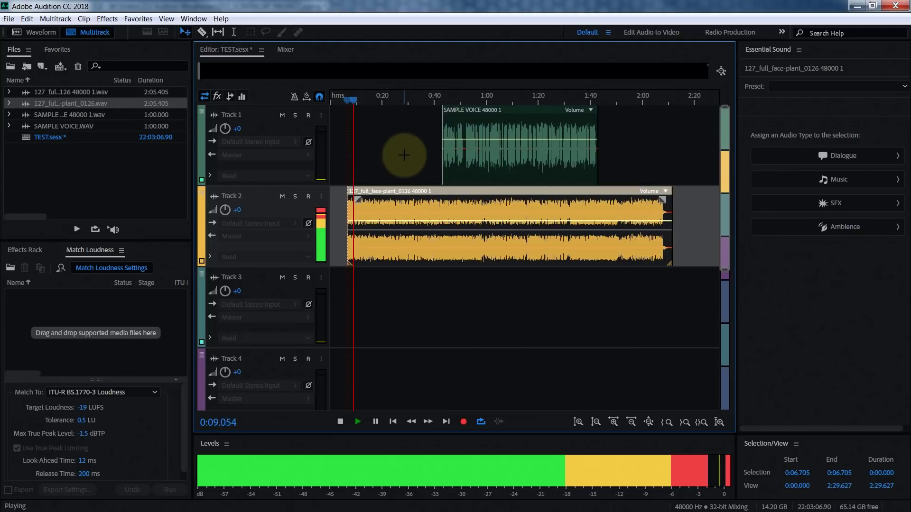
key("space")
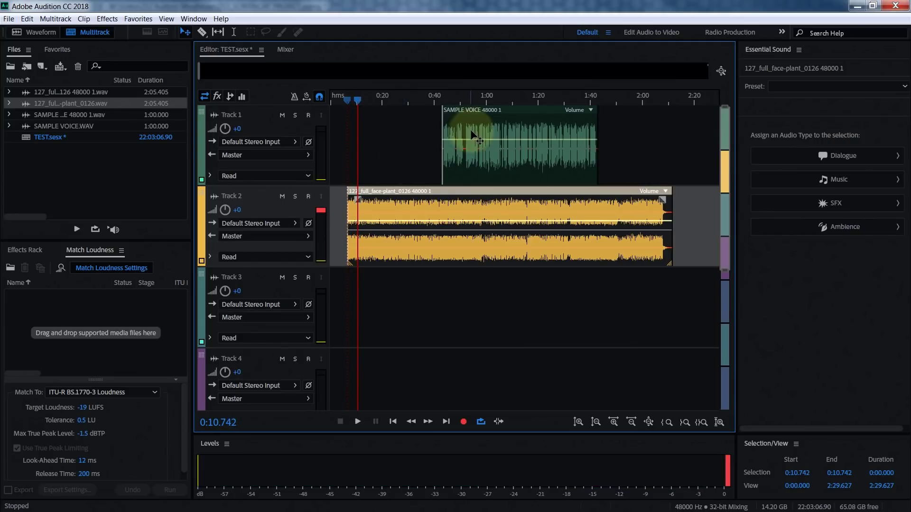
left_click_drag(479, 112, 395, 113)
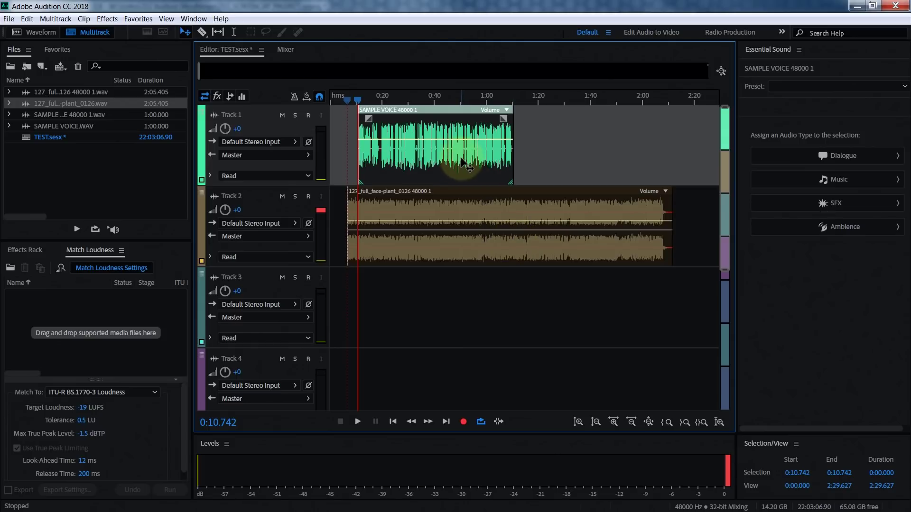
Step: In Essential Sound, tag the voice clip Dialogue, the Track 2 clip Music, and enable Ducking on the music
left_click(838, 156)
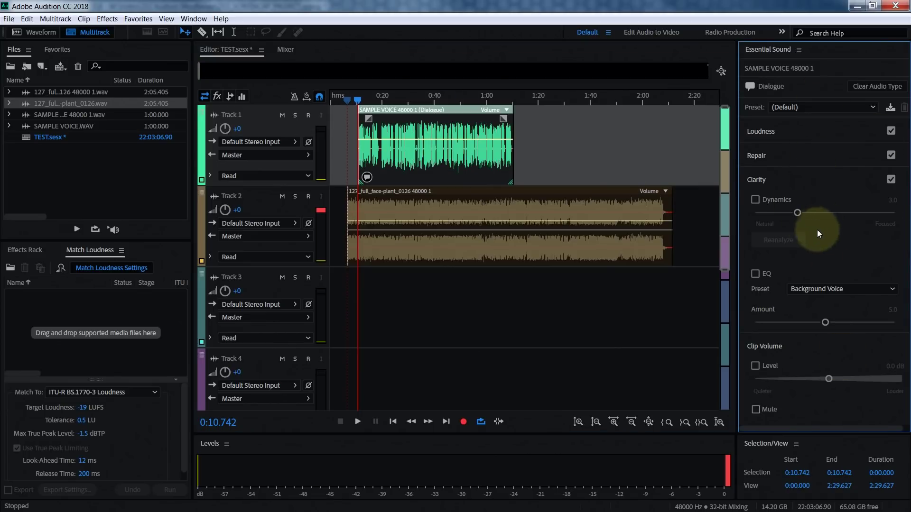
left_click(435, 212)
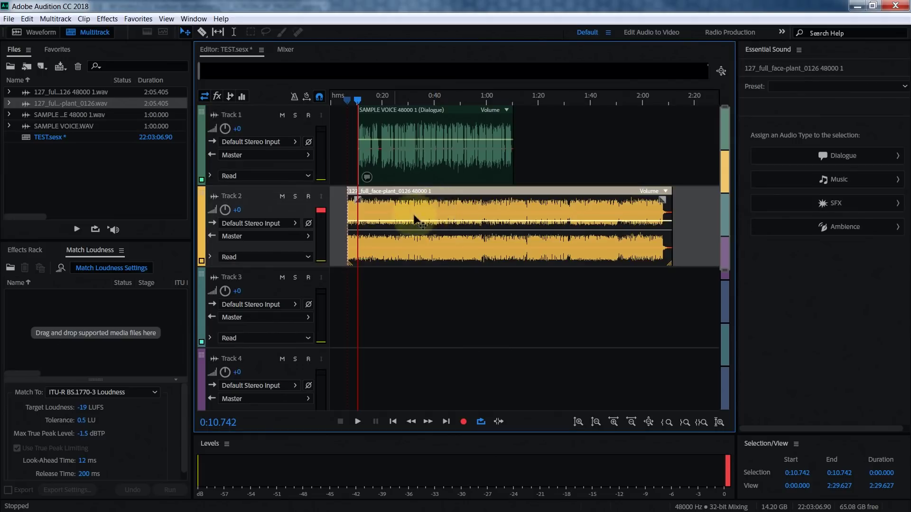
left_click(827, 181)
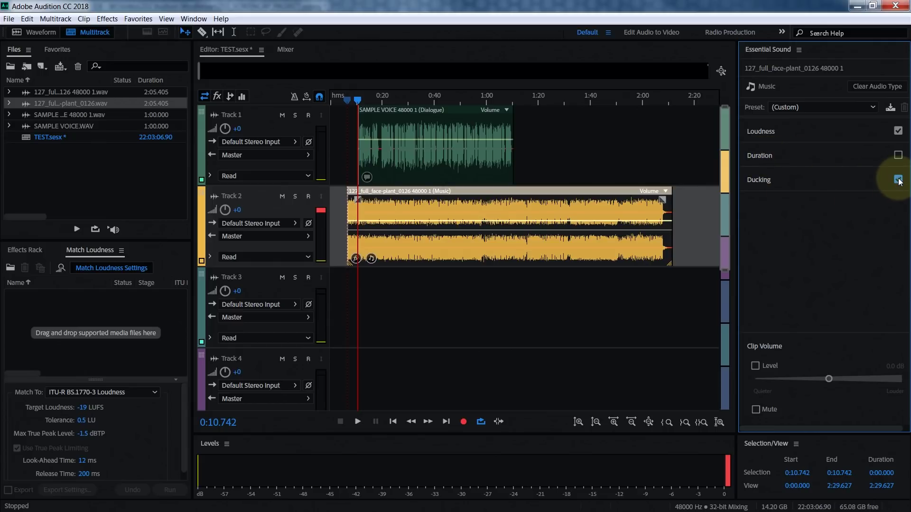
left_click(769, 180)
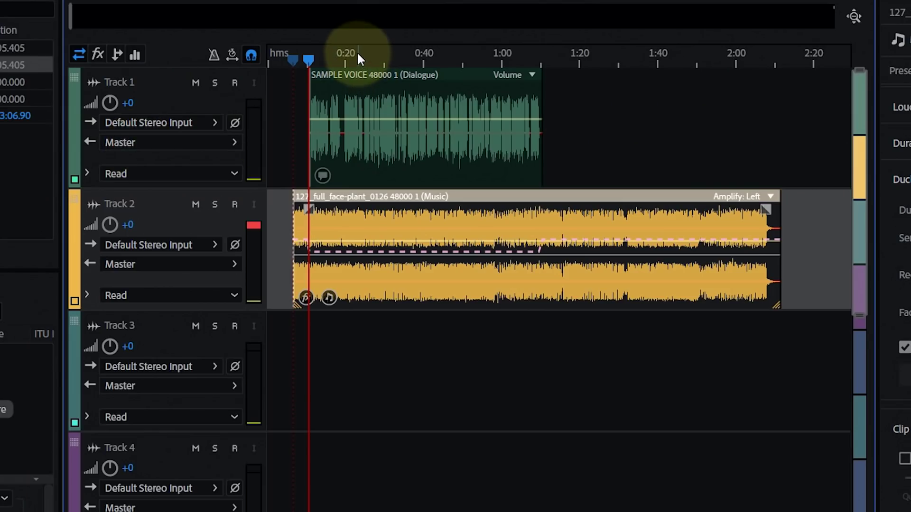
Step: Split the voice clip at about 0:24 and move its second half to about 0:40, leaving a gap
left_click_drag(337, 55, 364, 52)
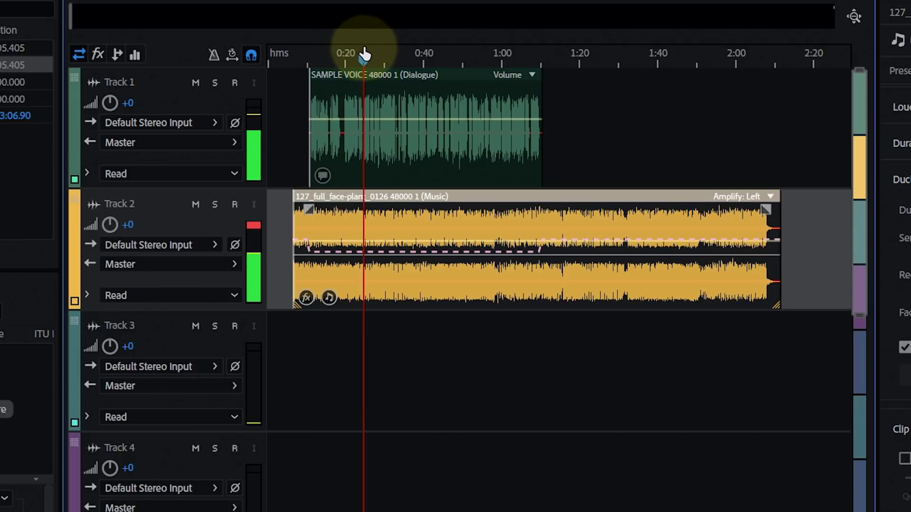
right_click(374, 138)
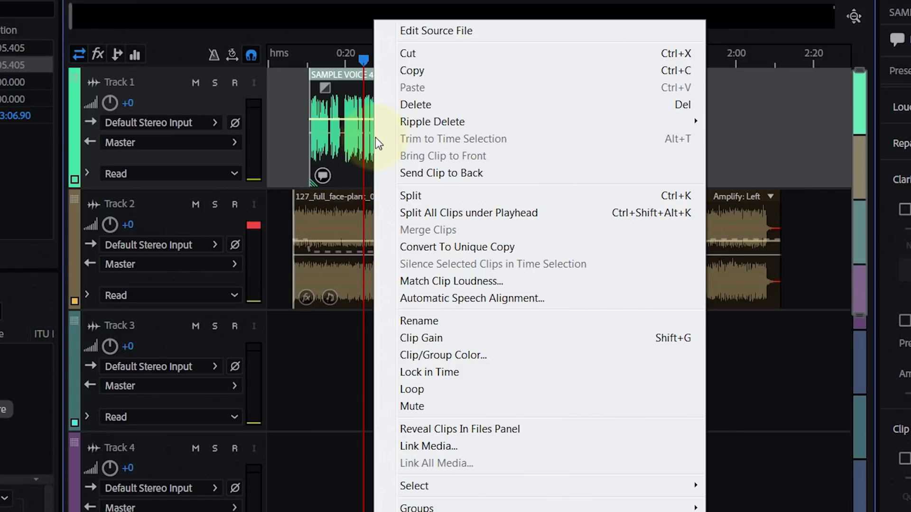
left_click(425, 197)
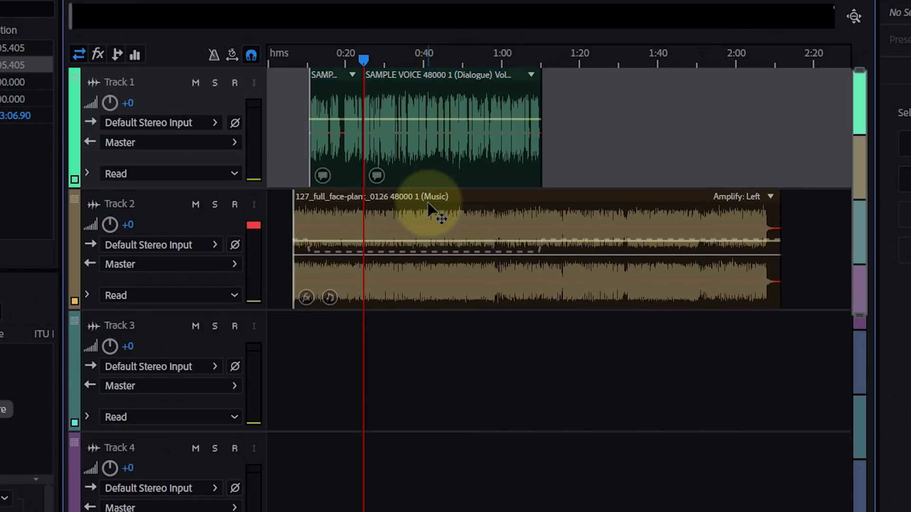
left_click(421, 146)
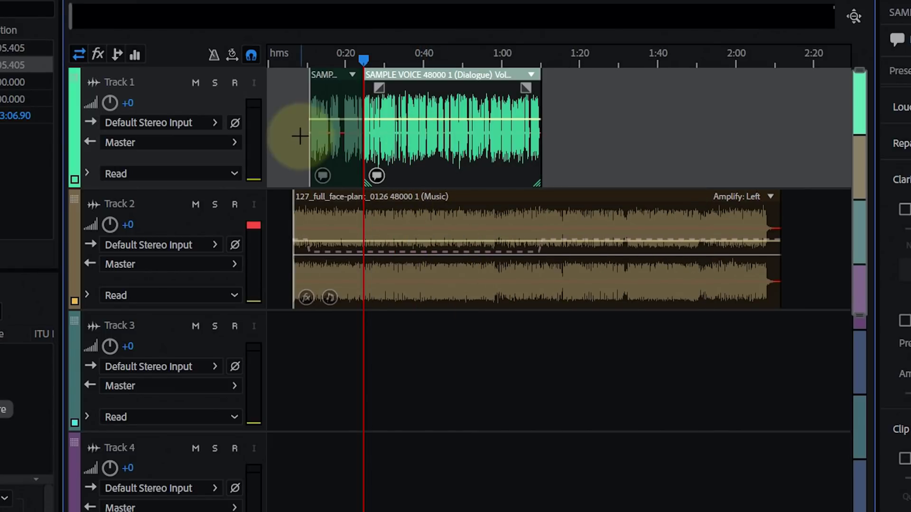
left_click(332, 145)
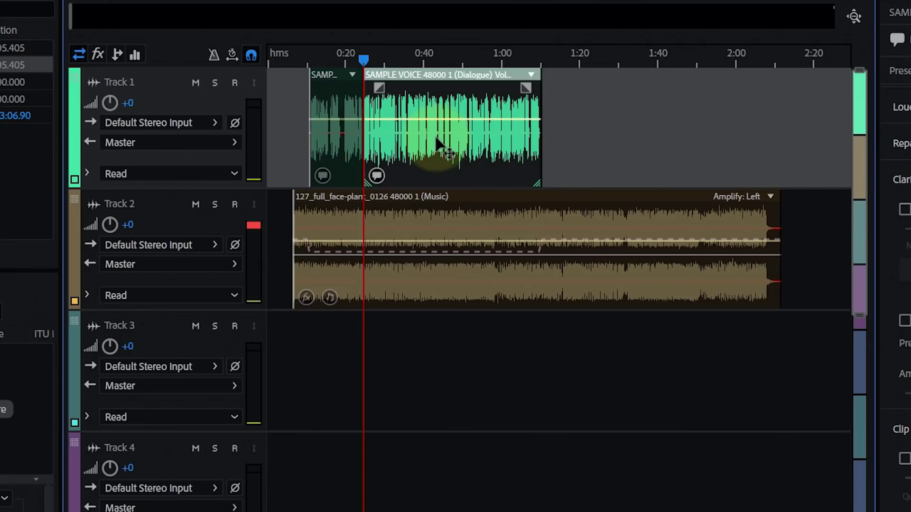
left_click_drag(434, 147, 455, 138)
left_click(351, 266)
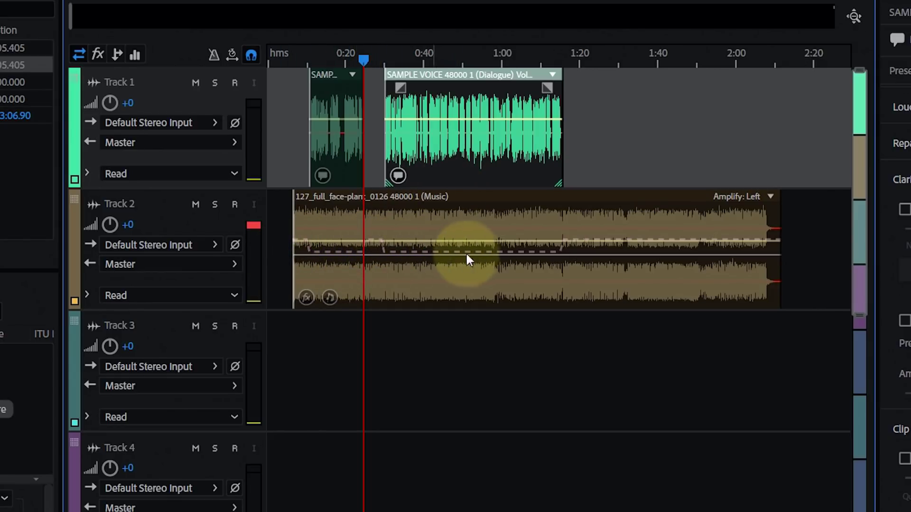
Step: Play back from about 0:05 and near the voice clip's end to review the ducked music
left_click(295, 56)
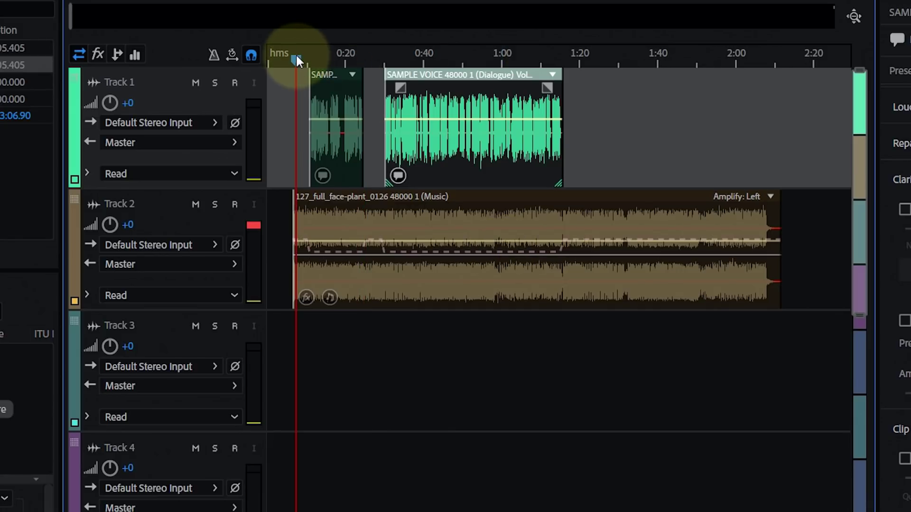
key("space")
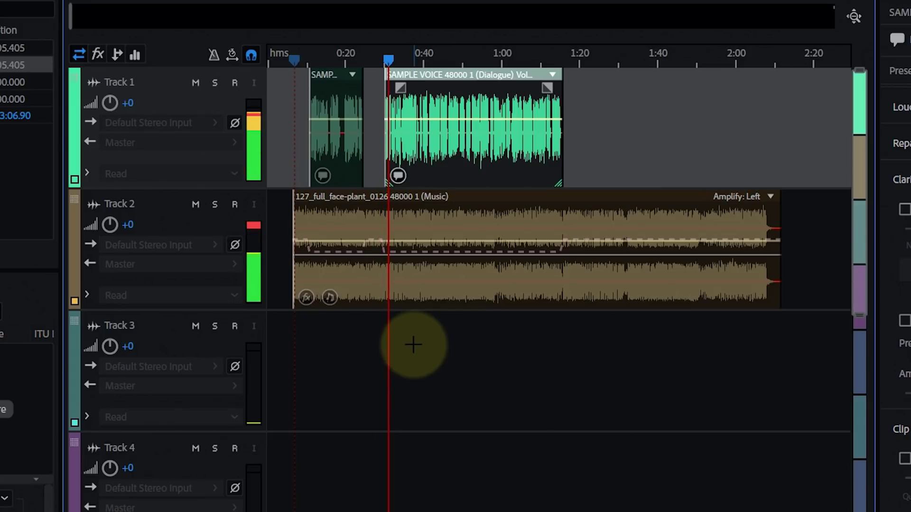
key("space")
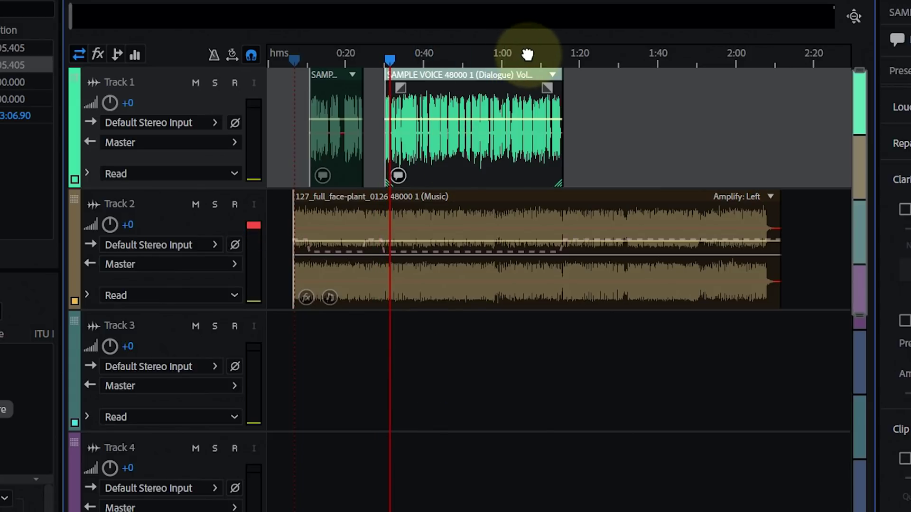
left_click_drag(527, 54, 550, 58)
key("space")
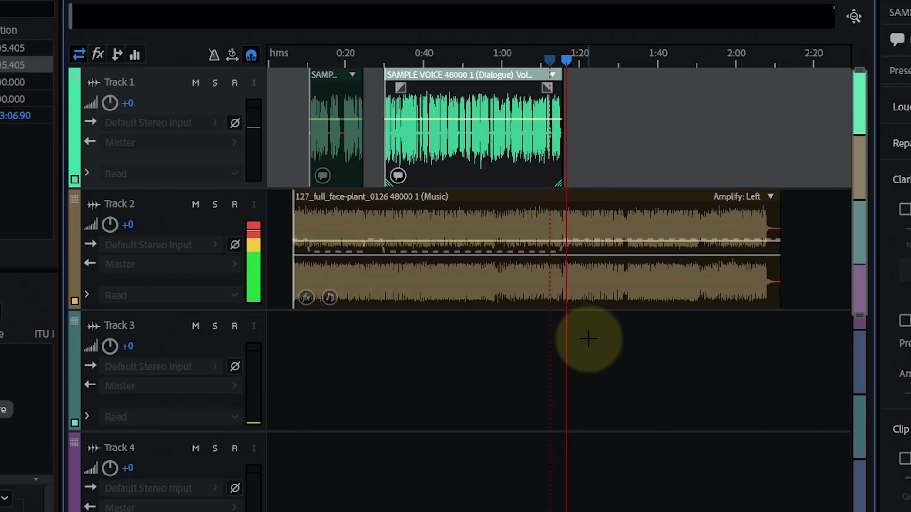
key("space")
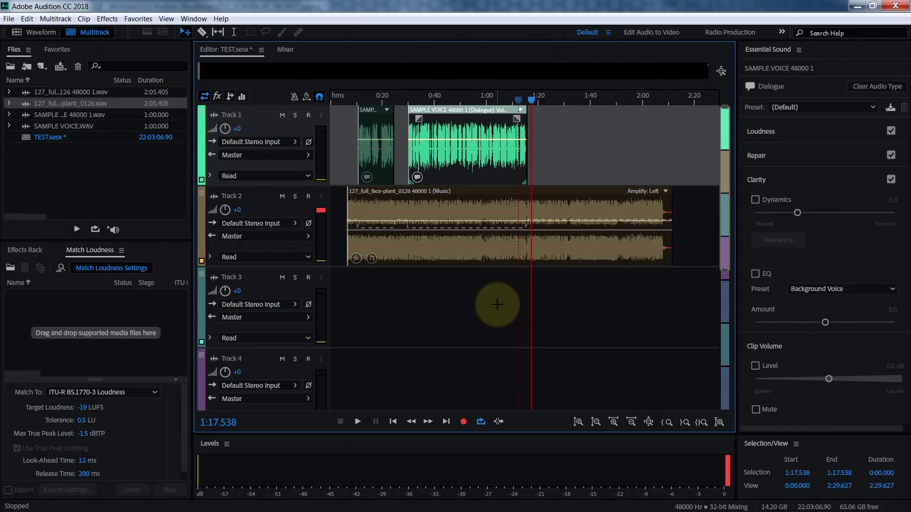
Step: Turn off Ducking for the music clip in Essential Sound and collapse its ducking settings
left_click(453, 207)
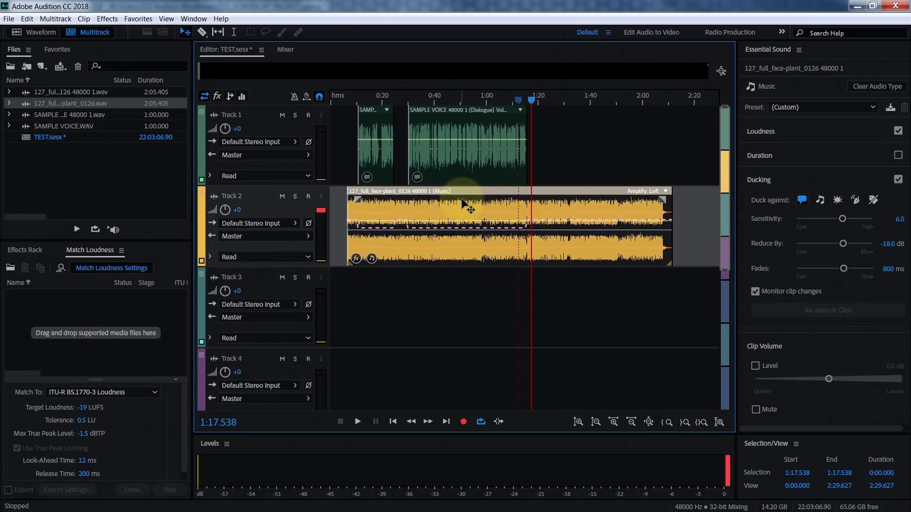
left_click(897, 180)
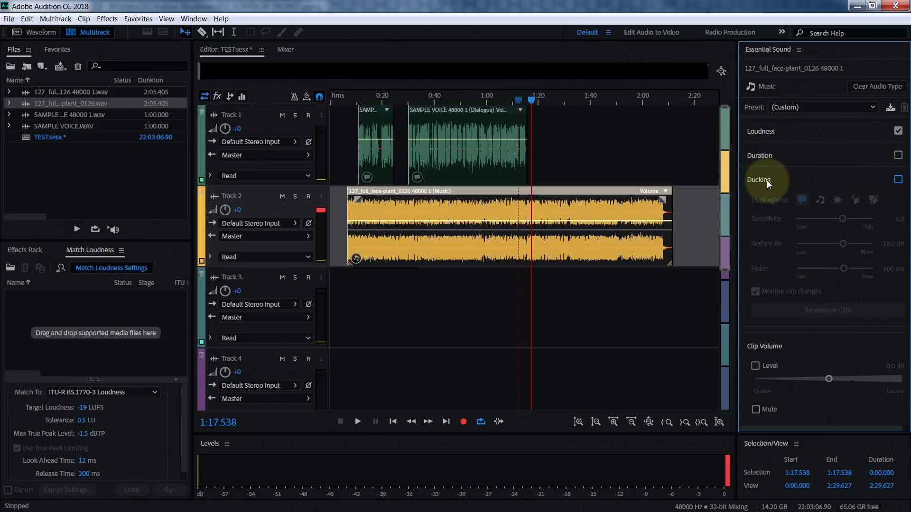
left_click(823, 180)
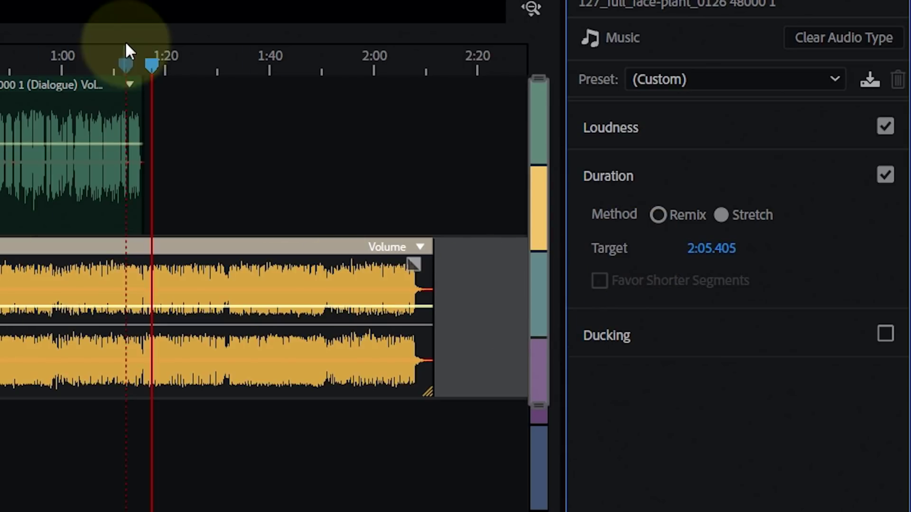
Step: Set the music clip's Duration method to Remix with a 1:20 target
left_click_drag(155, 72, 160, 74)
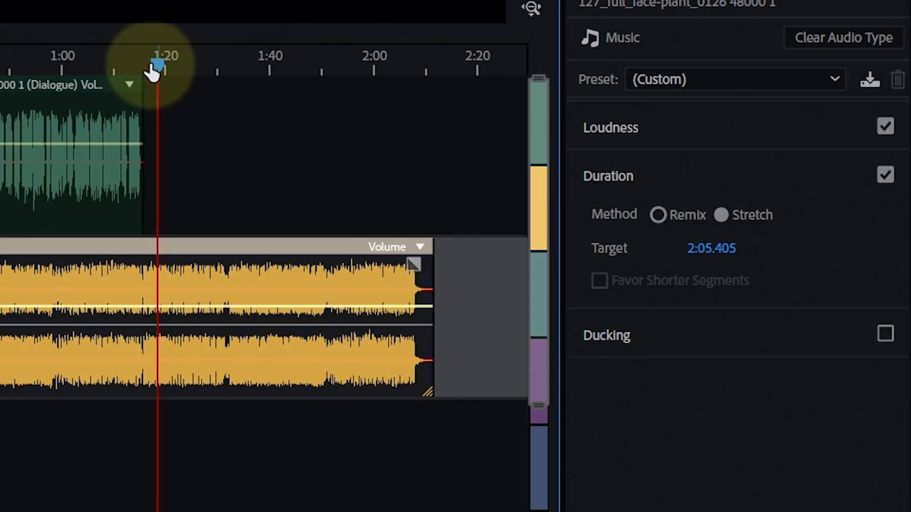
left_click(658, 214)
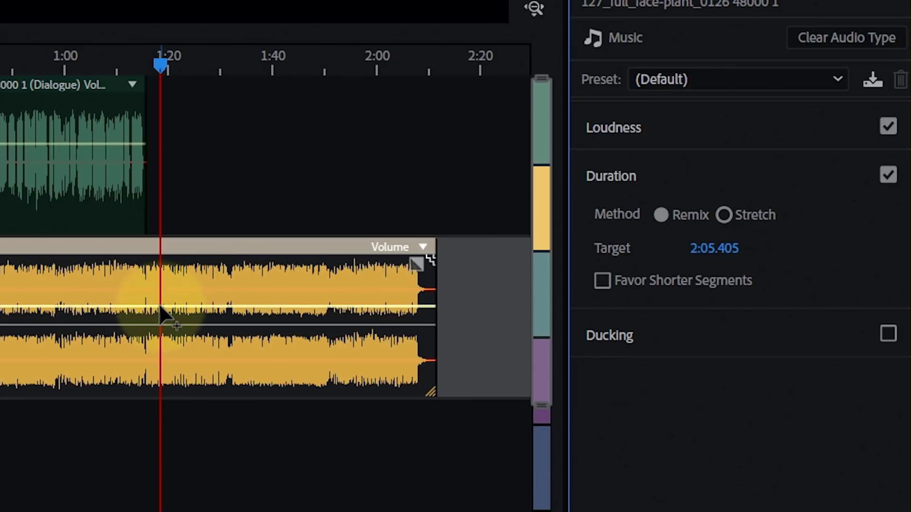
left_click(719, 254)
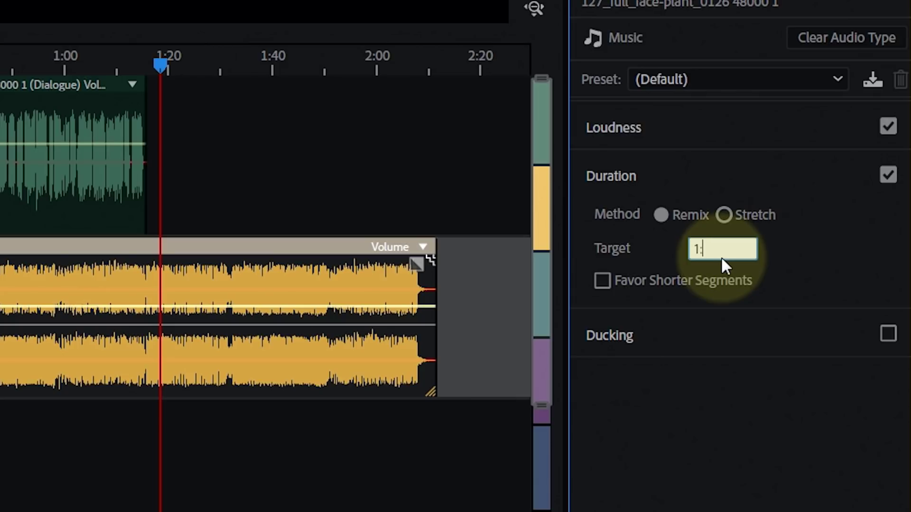
key("Return")
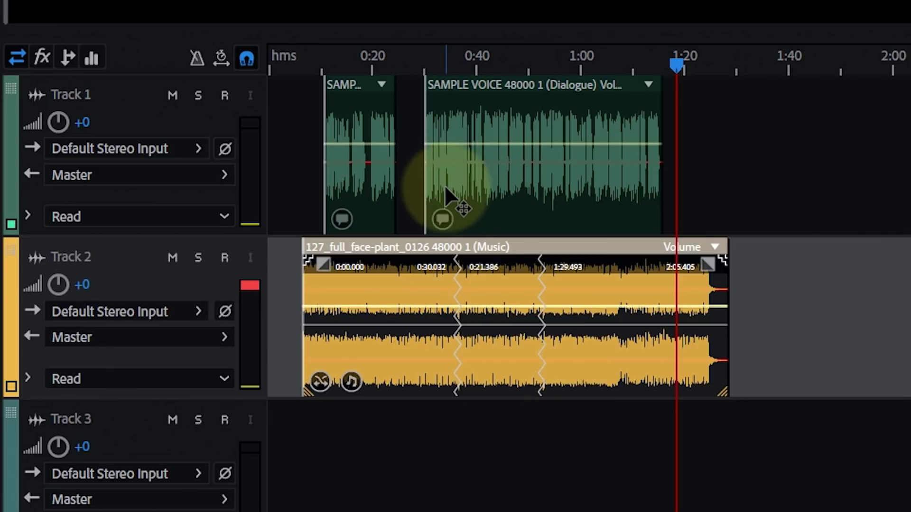
Step: Mute the dialogue track and play the music across the first and second remix cuts
left_click(173, 97)
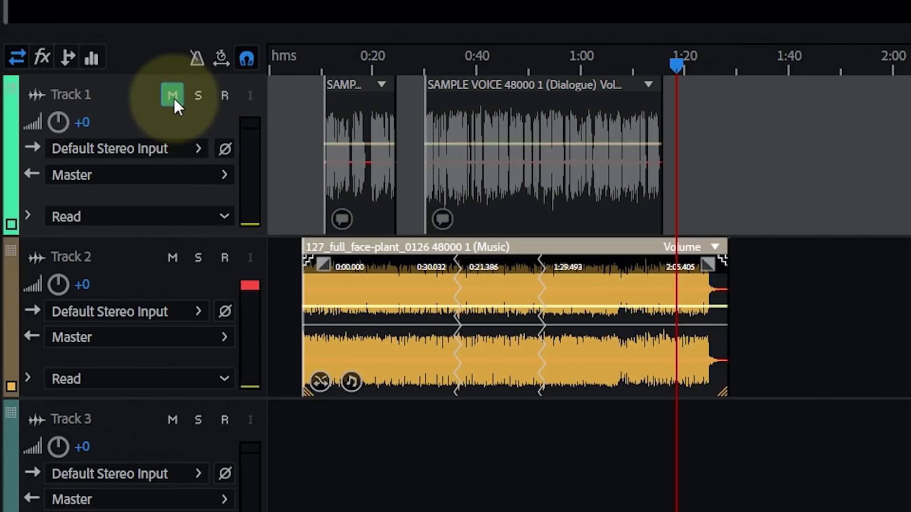
left_click(428, 62)
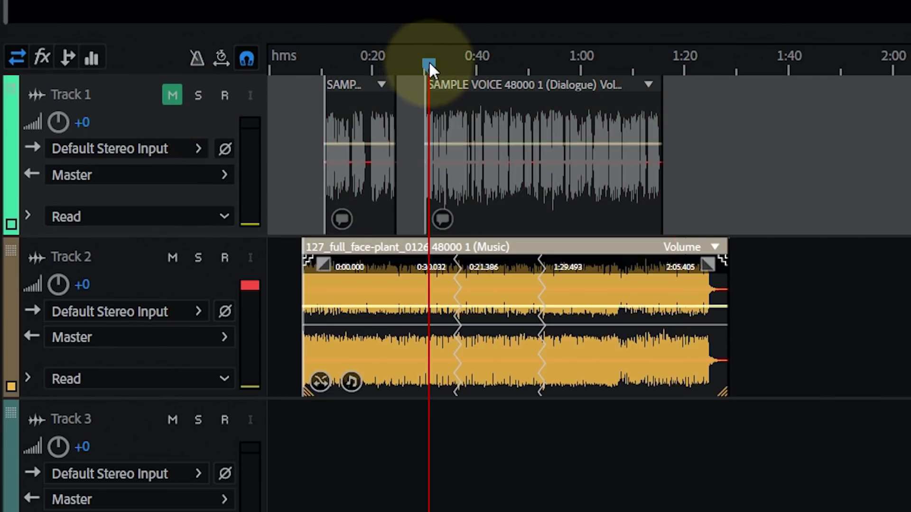
key("space")
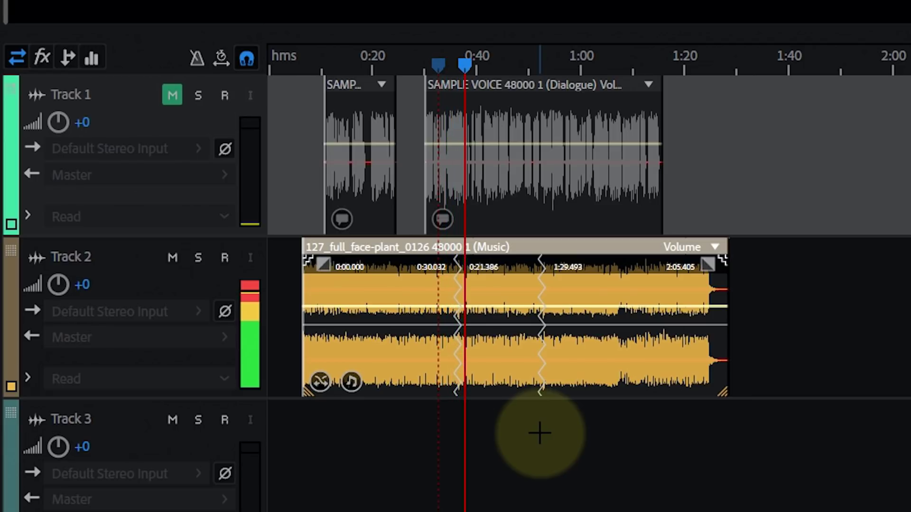
key("space")
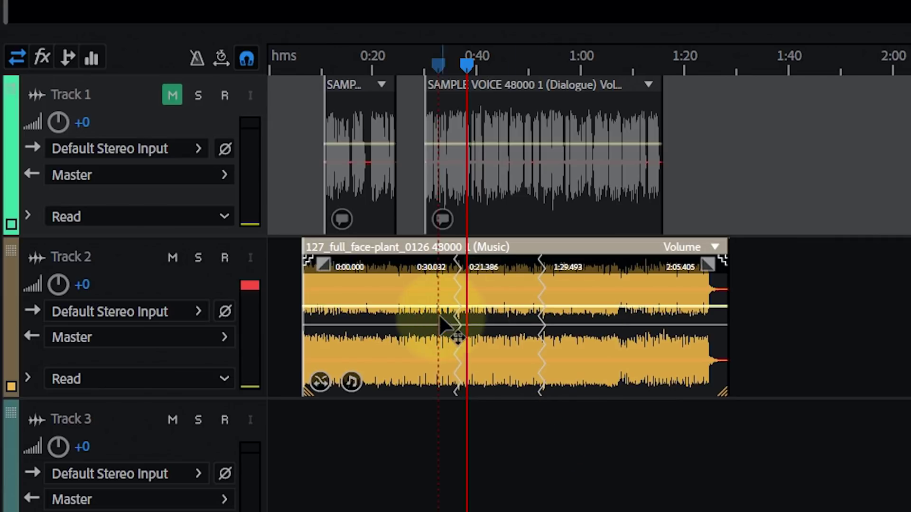
left_click_drag(502, 67, 530, 66)
key("space")
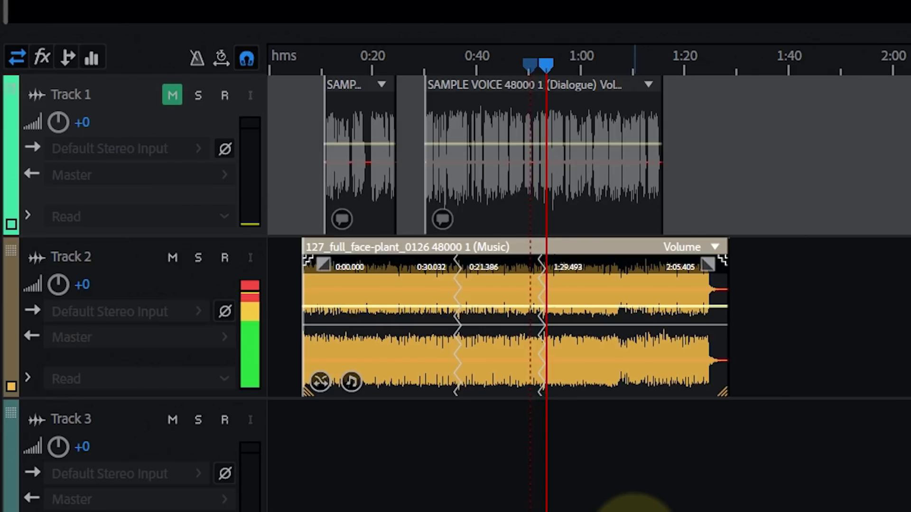
key("space")
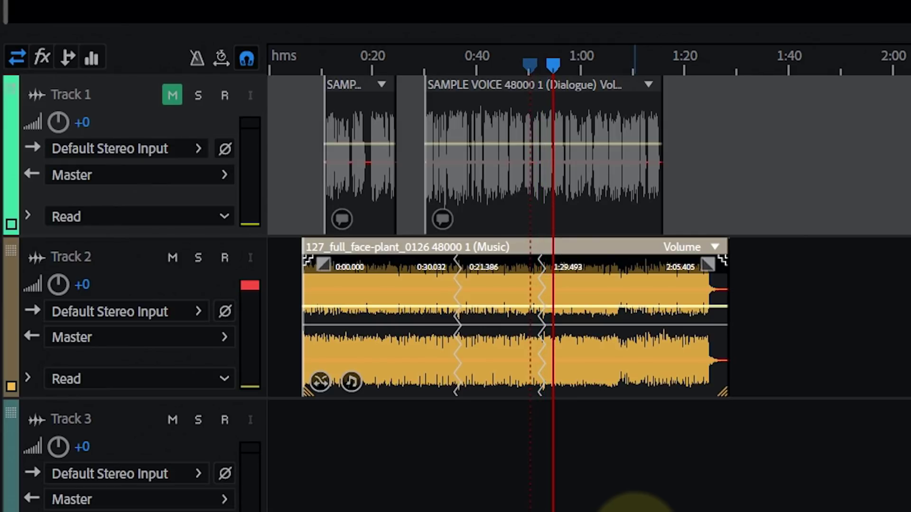
Step: Play and scrub the remixed music's ending between about 1:12 and 1:21
left_click(647, 67)
key("space")
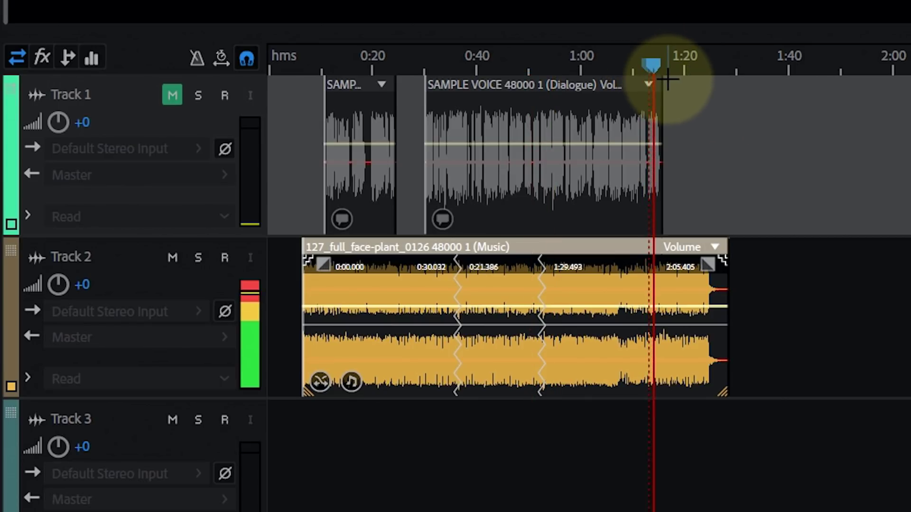
key("space")
left_click(701, 66)
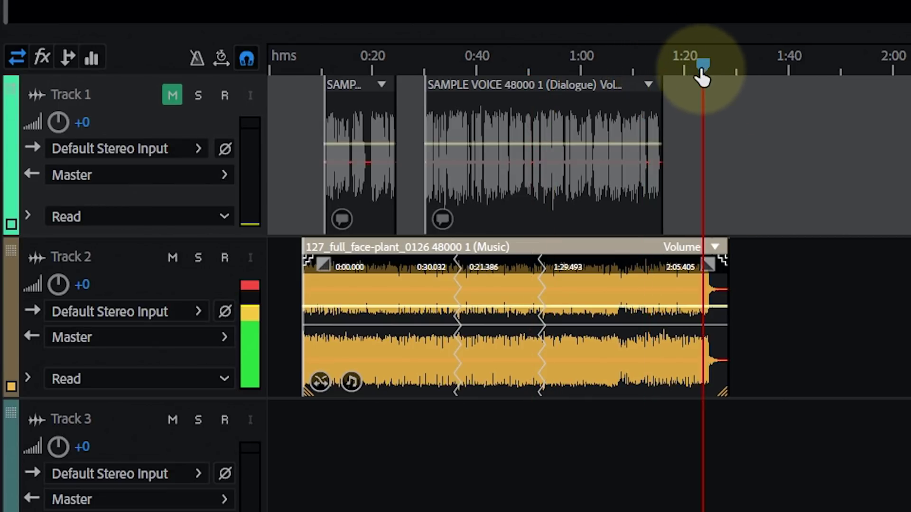
left_click_drag(703, 66, 697, 66)
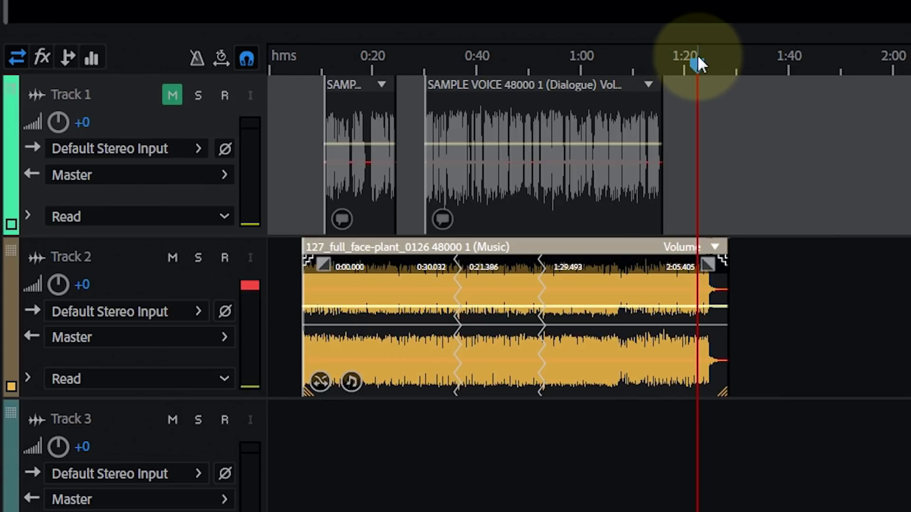
mouse_move(698, 58)
left_mouse_down()
mouse_move(732, 58)
mouse_move(709, 59)
left_mouse_up()
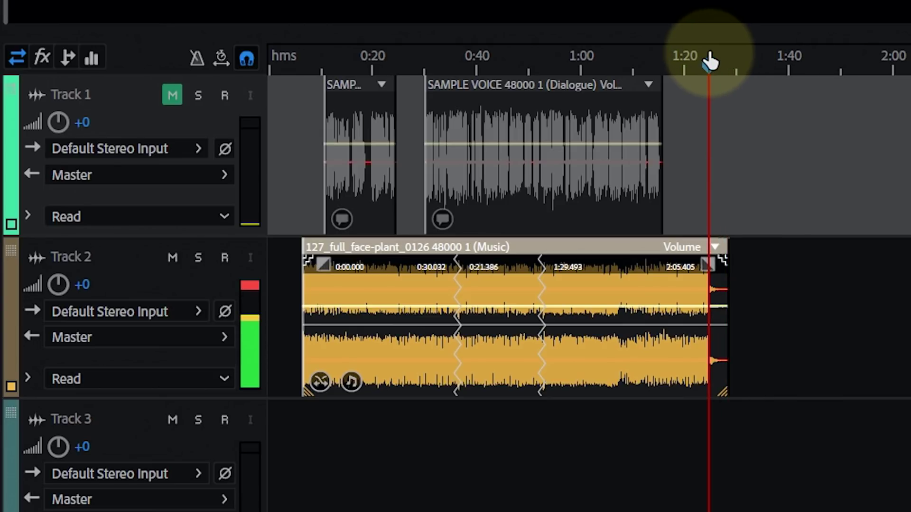
left_click_drag(710, 59, 676, 67)
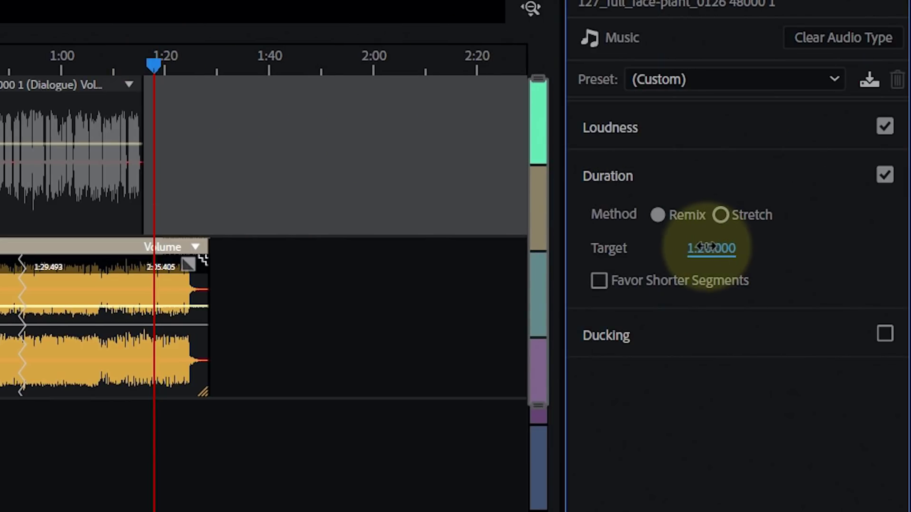
Step: Scrub the remix Duration target down from 1:20 through 1:17.500 and 1:15.000 to 1:13.199
left_click_drag(707, 246, 700, 265)
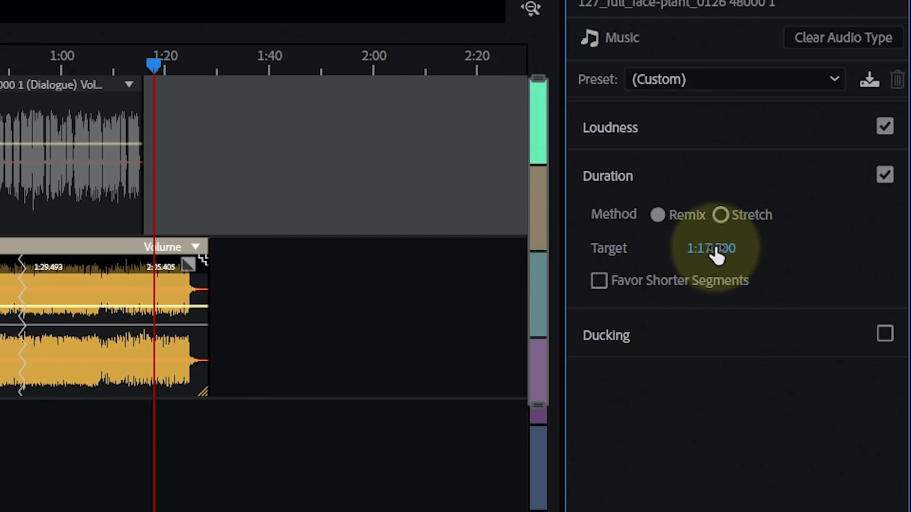
left_click_drag(712, 251, 678, 245)
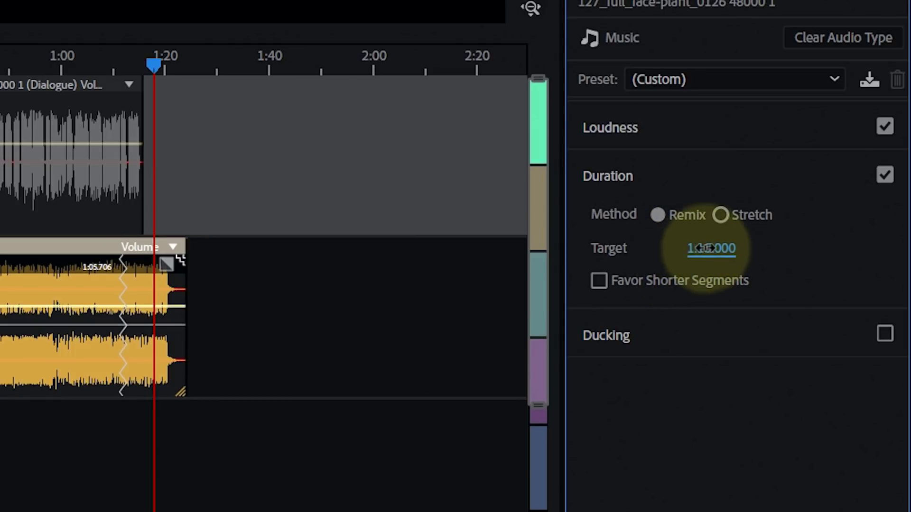
left_click_drag(710, 248, 707, 248)
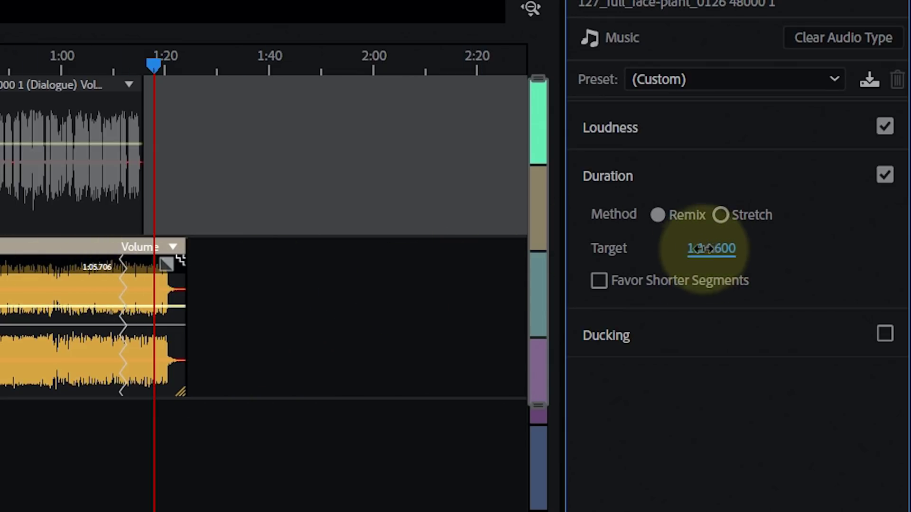
left_click_drag(712, 248, 678, 250)
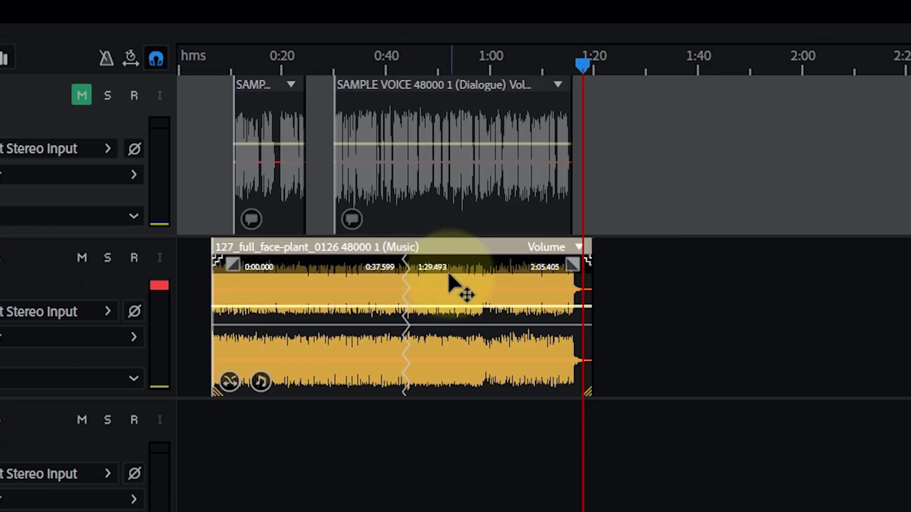
left_click_drag(379, 65, 394, 65)
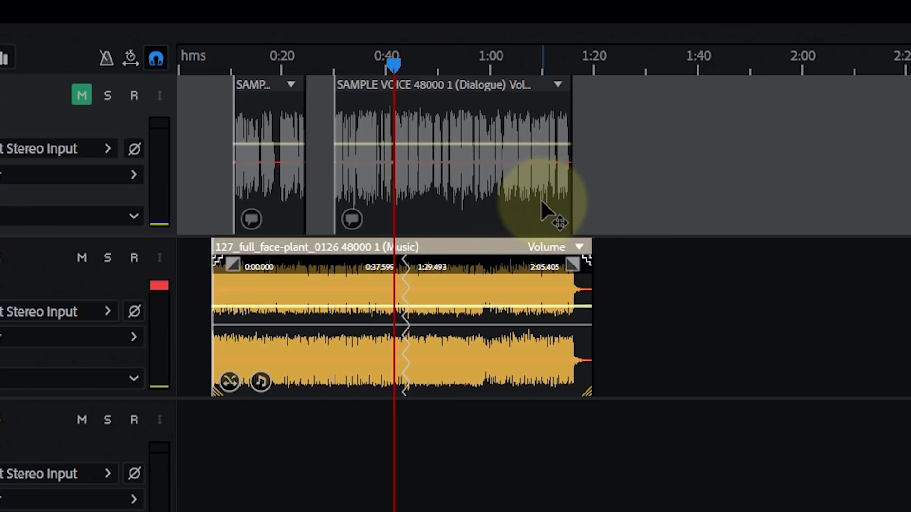
key("space")
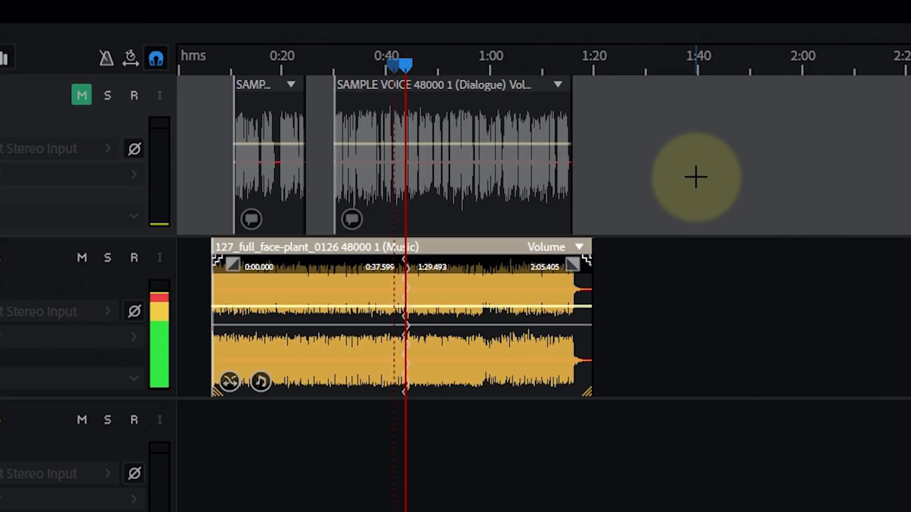
key("space")
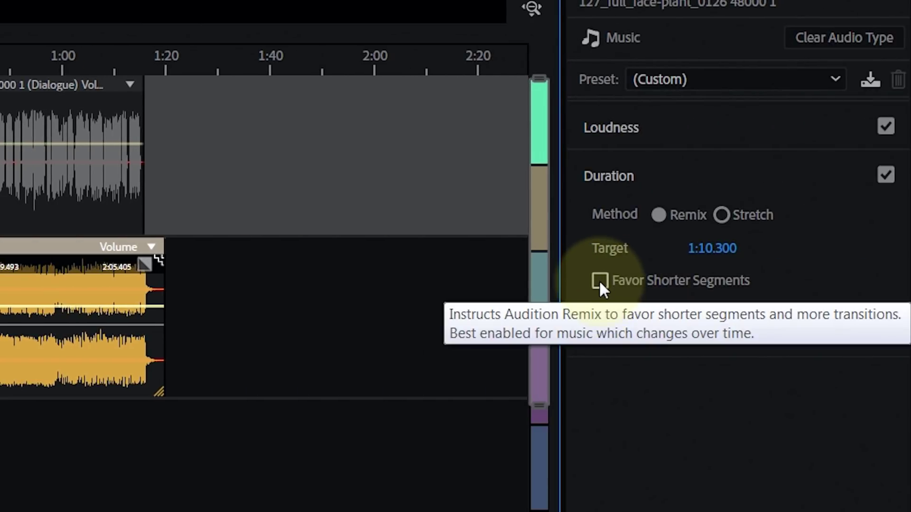
Step: Enable Favor Shorter Segments, then play the remix from about 0:18 and 1:17 to check it
left_click(599, 280)
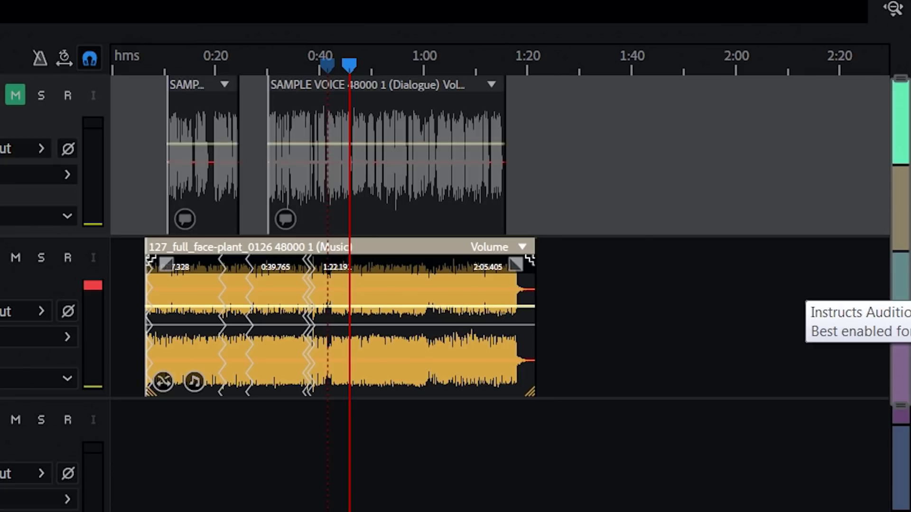
left_click(208, 64)
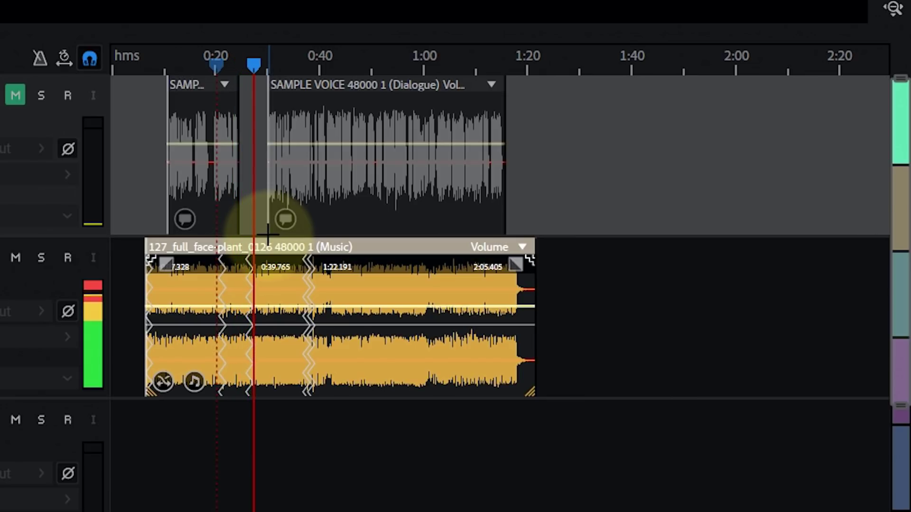
key("space")
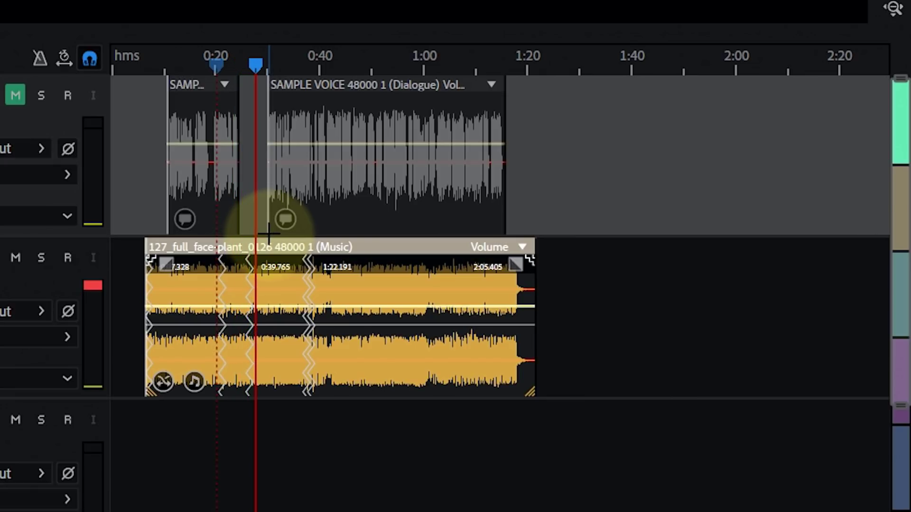
left_click(501, 59)
key("space")
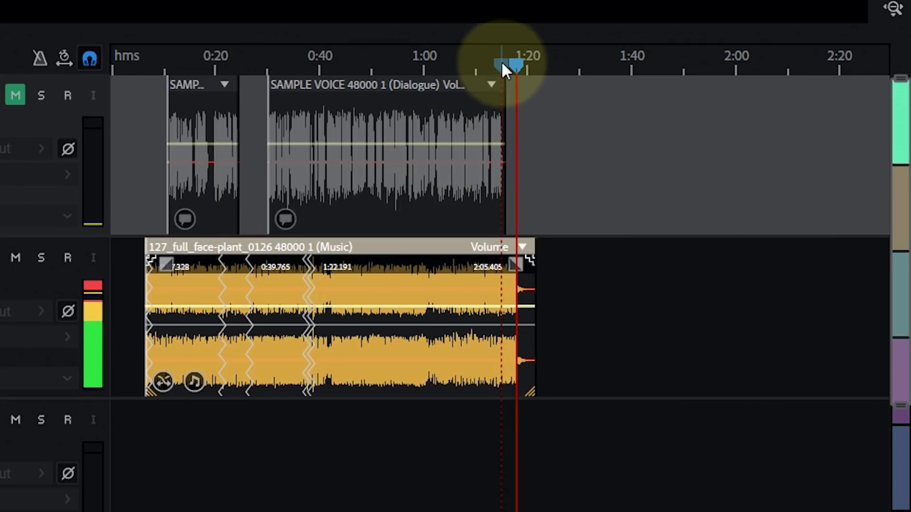
key("space")
left_click(157, 294)
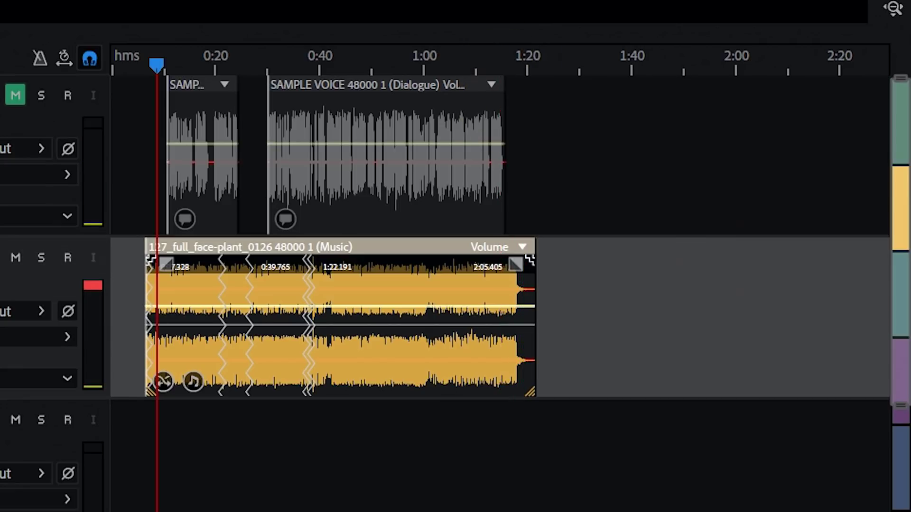